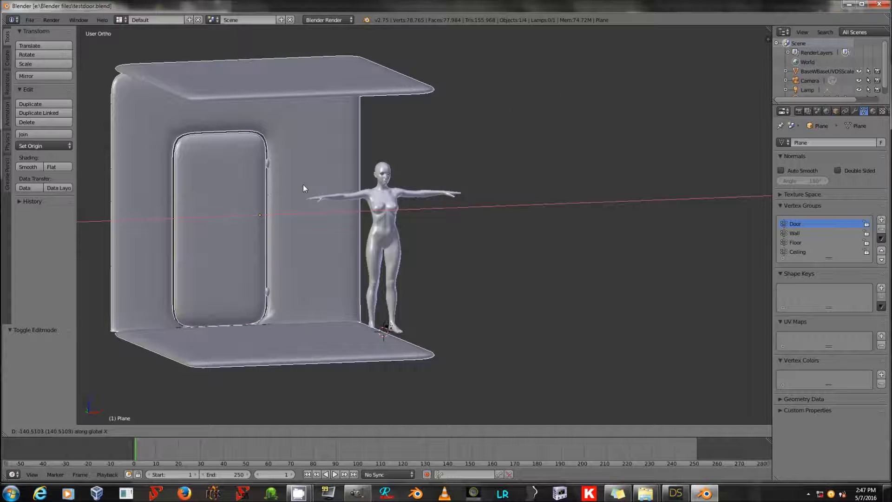
# - Cancel the pending move of the room mesh and apply its Subsurf modifier
pyautogui.press('Escape')
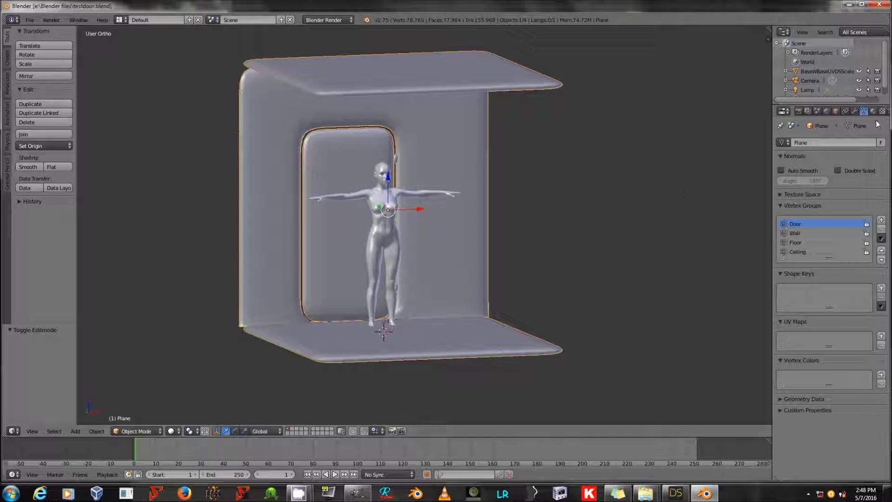
pyautogui.click(853, 111)
pyautogui.click(819, 177)
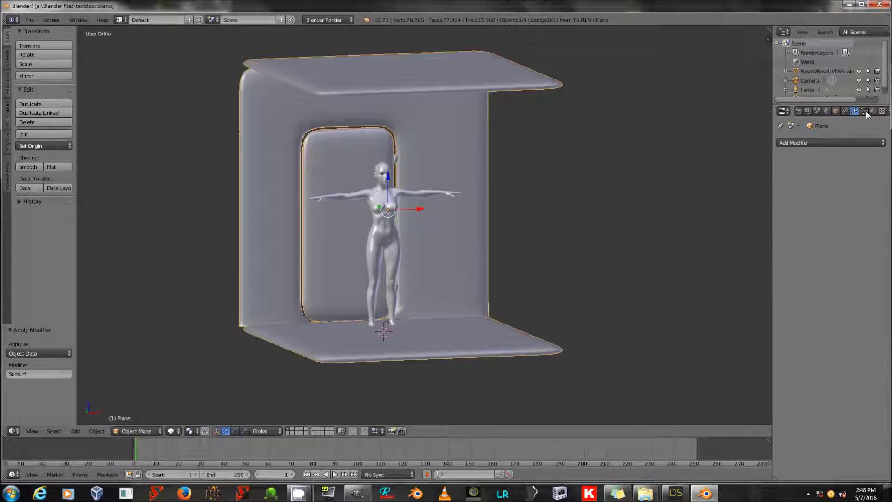
# - Inspect in Edit Mode which faces belong to the Door vertex group, clear the selection, and view the mesh's material list
pyautogui.click(863, 111)
pyautogui.press('Tab')
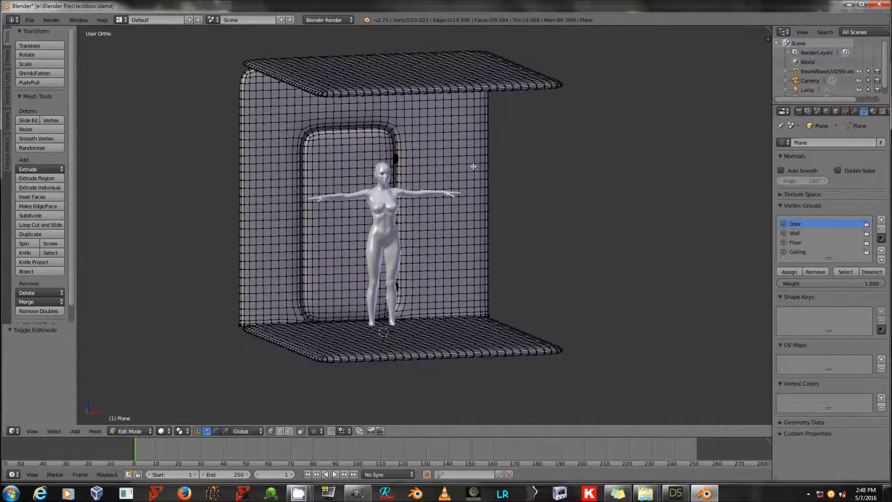
pyautogui.rightClick(396, 160)
pyautogui.click(846, 271)
pyautogui.press('a')
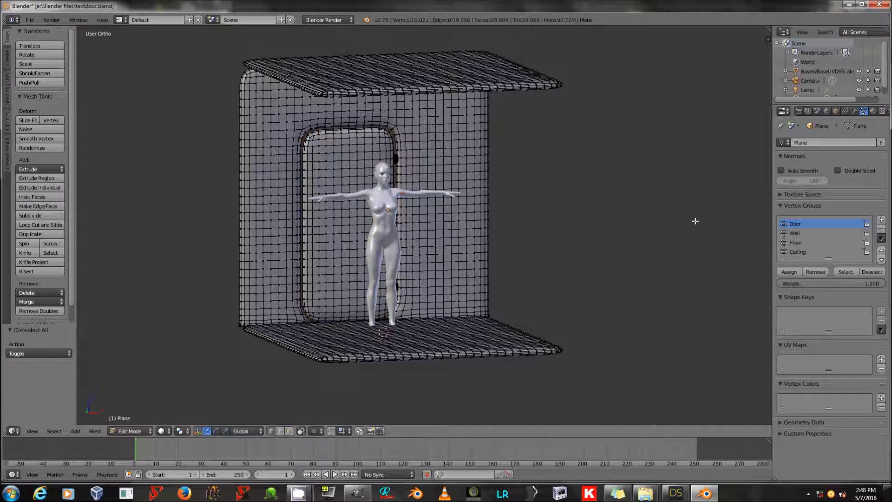
pyautogui.click(849, 271)
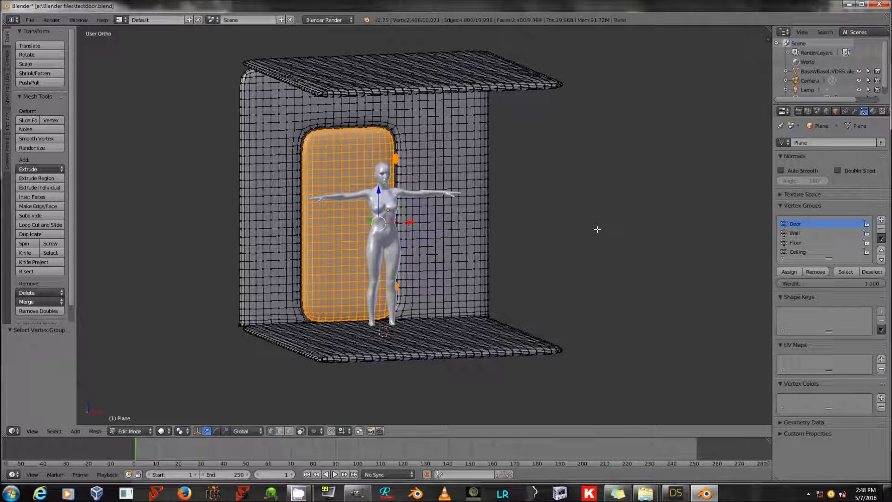
pyautogui.press('a')
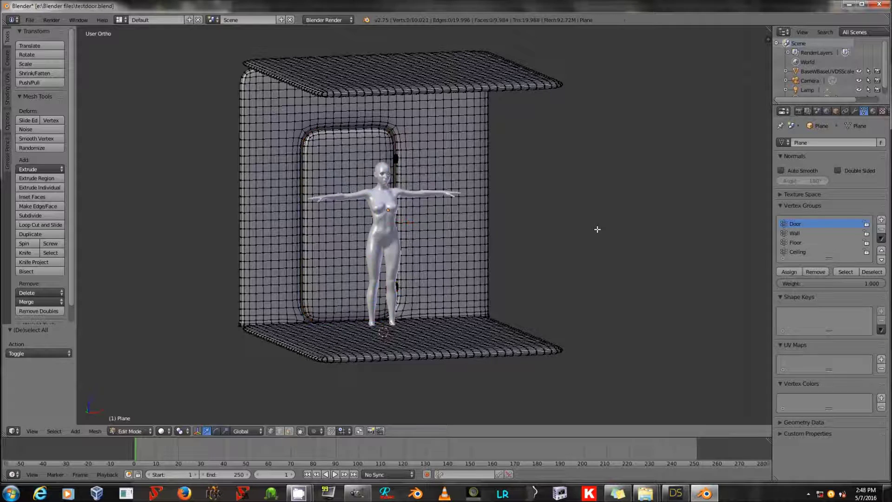
pyautogui.click(873, 111)
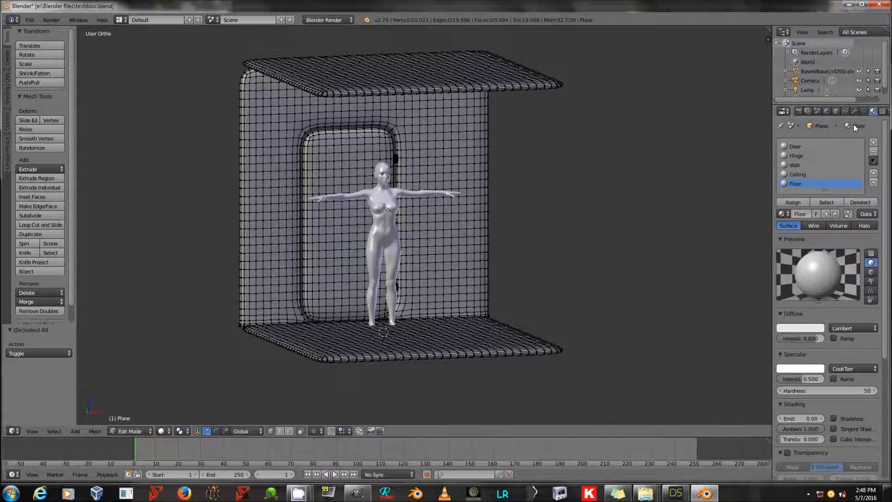
# - Unwrap the entire room mesh with Smart UV Project at an angle limit of 66 and return to Object Mode
pyautogui.press('a')
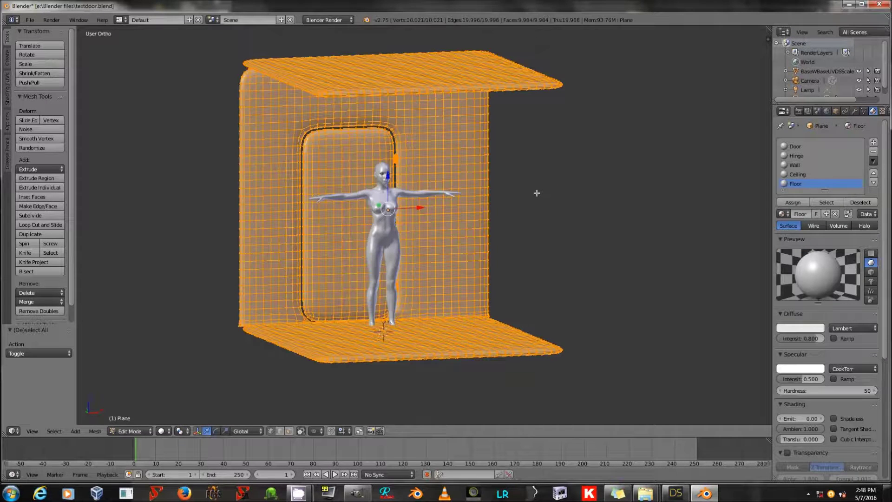
pyautogui.press('u')
pyautogui.click(539, 204)
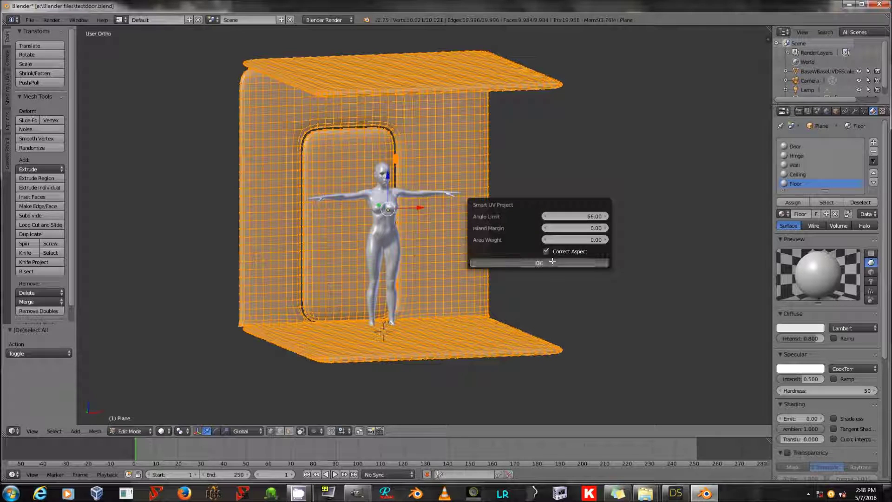
pyautogui.click(551, 261)
pyautogui.press('a')
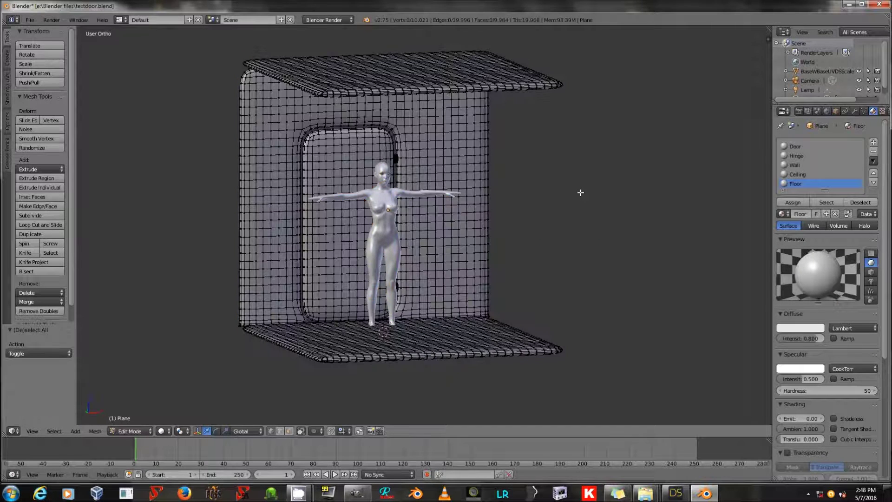
pyautogui.press('Tab')
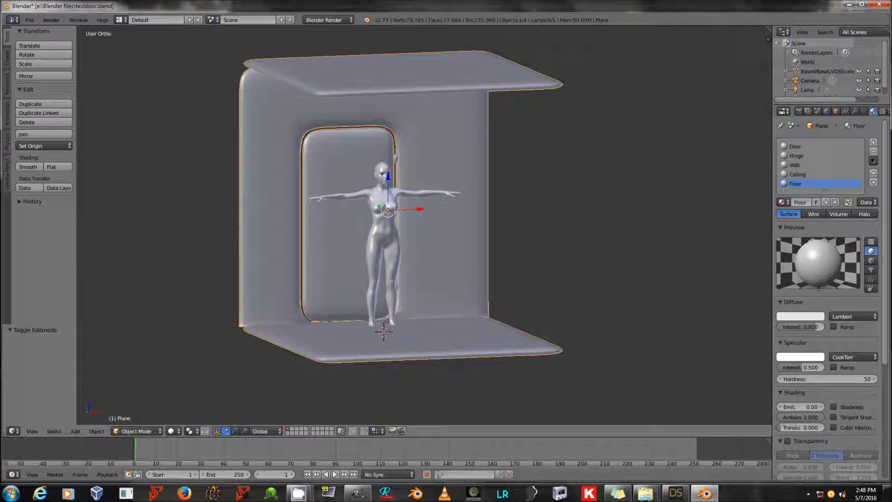
# - Export the room mesh over the existing DOOR.obj in the blender files folder, using the Daz preset
pyautogui.click(29, 20)
pyautogui.moveTo(65, 197)
pyautogui.click(186, 243)
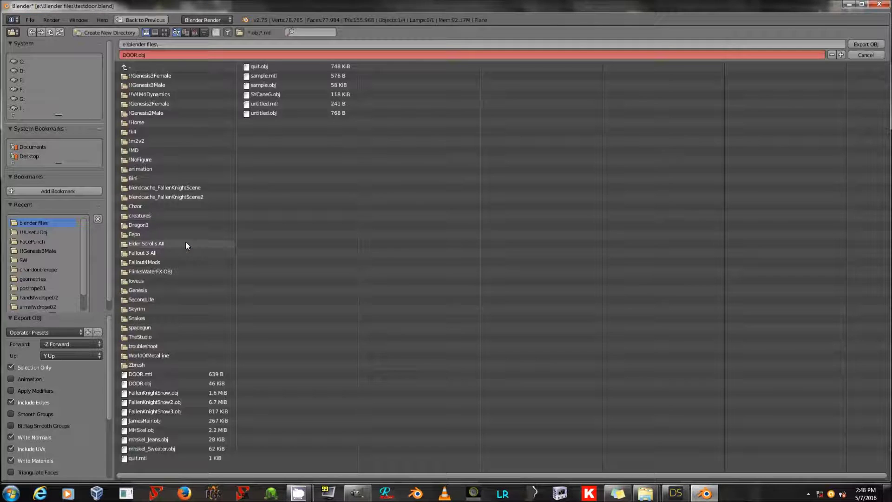
pyautogui.click(161, 375)
pyautogui.click(160, 381)
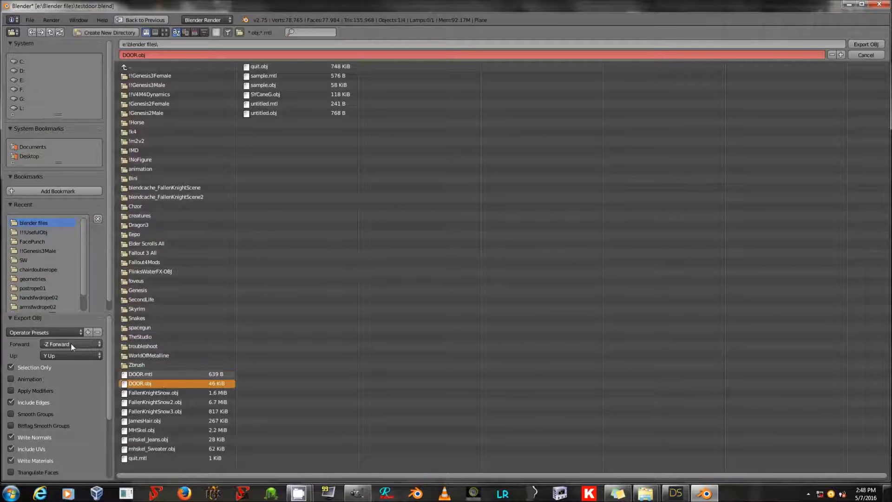
pyautogui.click(65, 332)
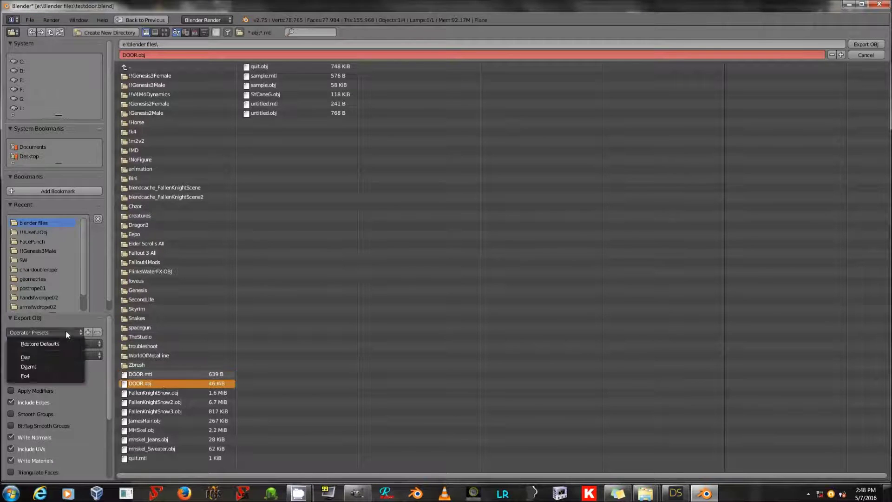
pyautogui.click(65, 358)
pyautogui.press('Return')
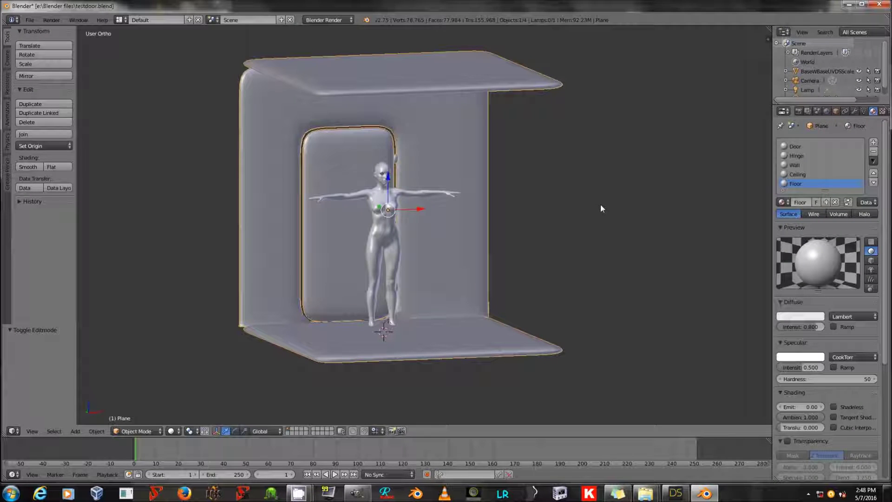
# - Switch to DAZ Studio and review the panes that can be added, keeping Figure Setup open
pyautogui.click(675, 493)
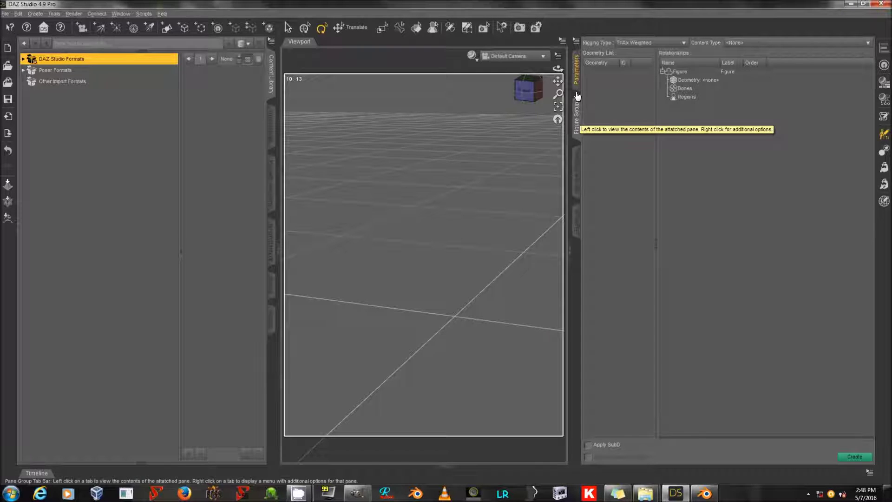
pyautogui.rightClick(574, 282)
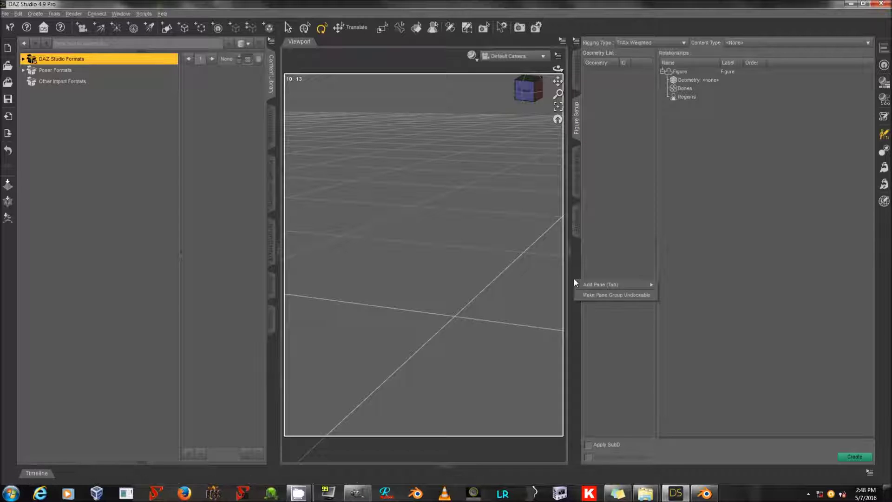
pyautogui.moveTo(603, 286)
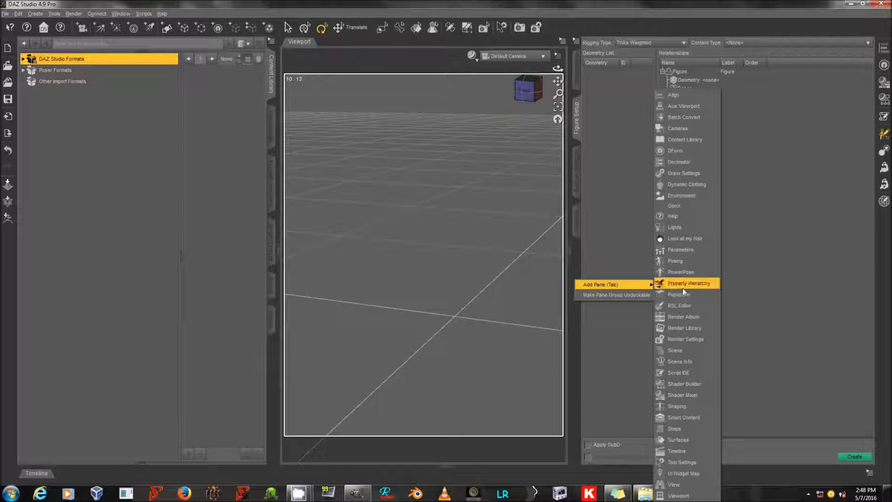
pyautogui.click(577, 117)
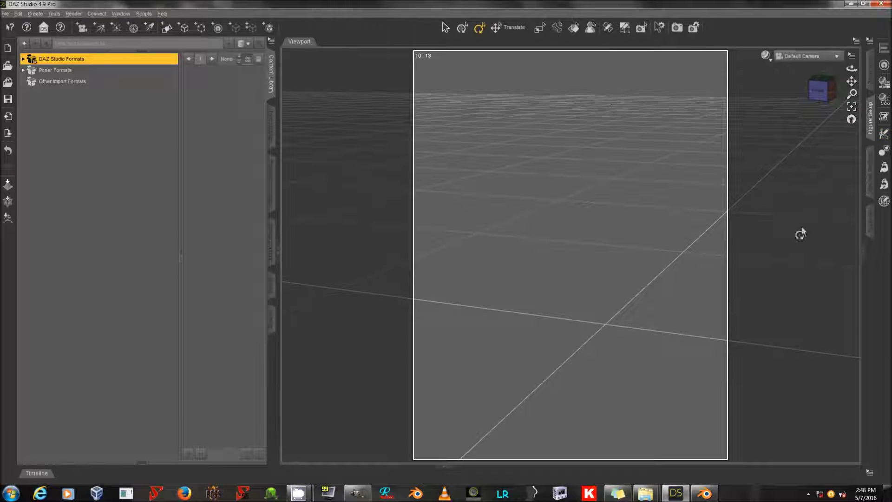
pyautogui.click(866, 247)
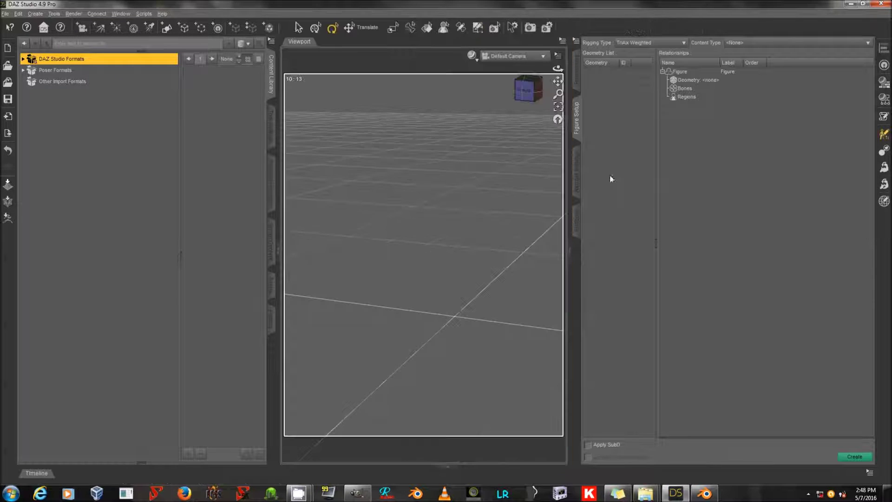
# - Import DOOR.obj from the Blender files folder into the Figure Setup geometry list
pyautogui.rightClick(610, 94)
pyautogui.click(626, 103)
pyautogui.scroll(-5, 169, 206)
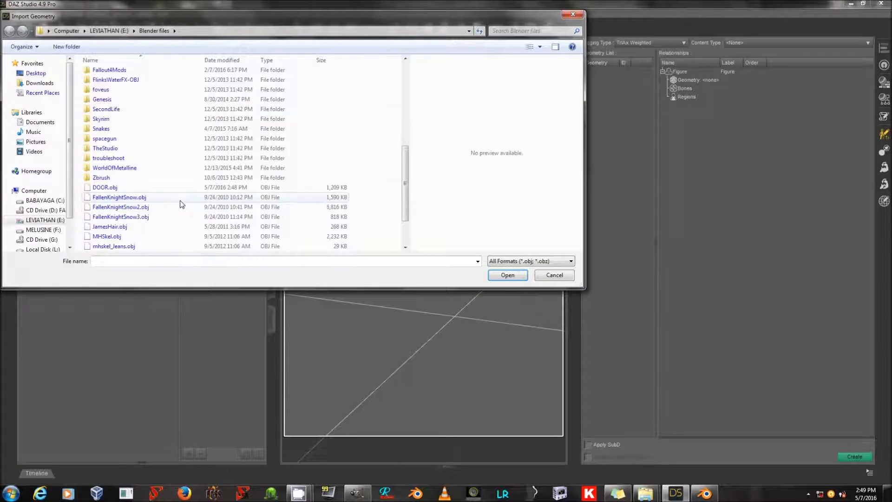
pyautogui.doubleClick(145, 141)
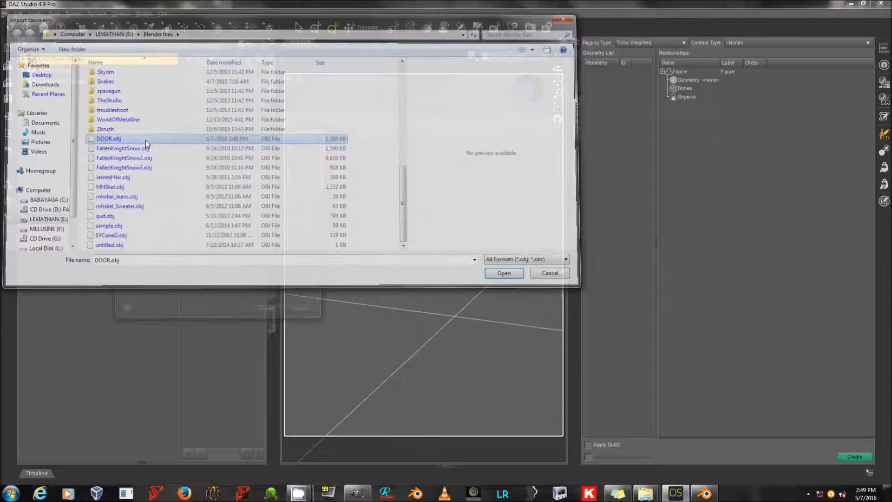
pyautogui.click(271, 317)
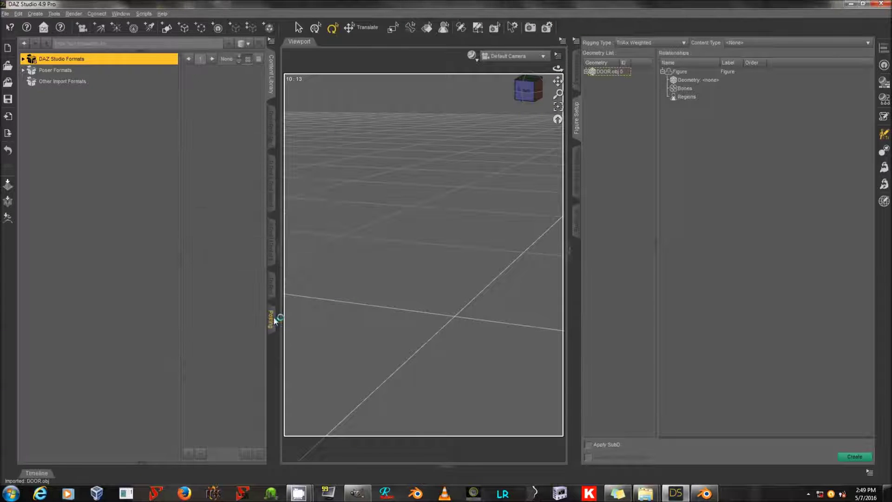
# - Expand DOOR.obj to inspect its groups and assign the geometry to the figure in the Relationships tree
pyautogui.doubleClick(615, 72)
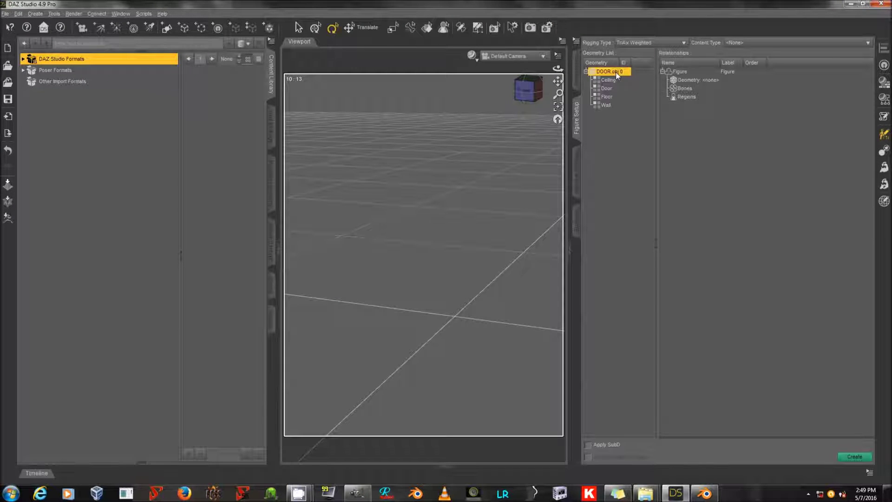
pyautogui.click(615, 80)
pyautogui.click(610, 98)
pyautogui.click(639, 138)
pyautogui.click(617, 72)
pyautogui.moveTo(614, 71); pyautogui.dragTo(692, 80)
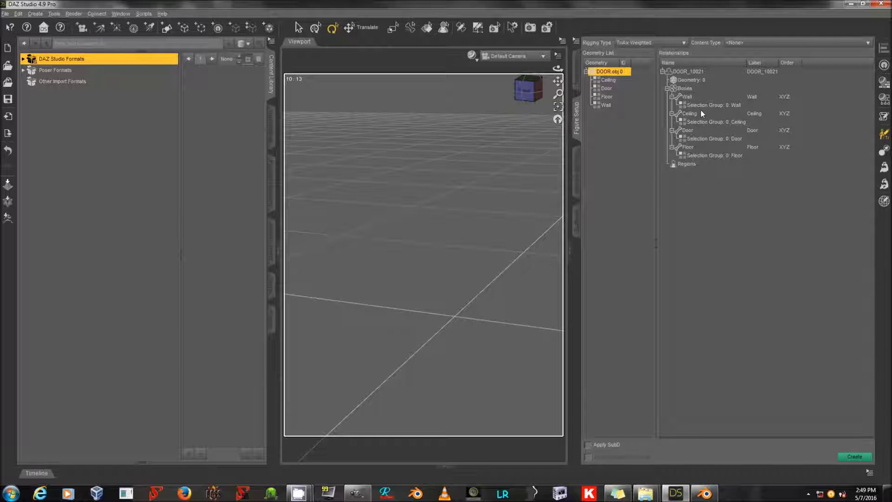
# - Set the rotation order of the Door and Wall bones to YZX and parent Door under Wall
pyautogui.click(790, 130)
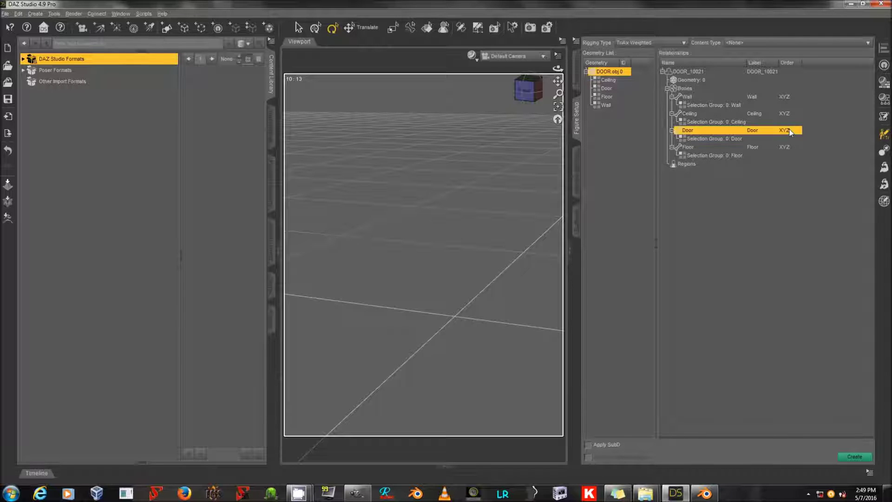
pyautogui.click(820, 163)
pyautogui.click(786, 99)
pyautogui.click(786, 97)
pyautogui.click(799, 129)
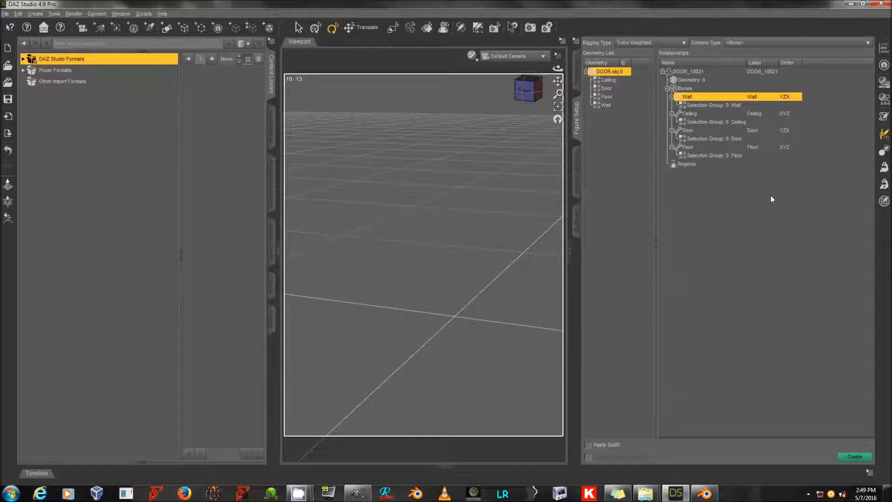
pyautogui.click(706, 132)
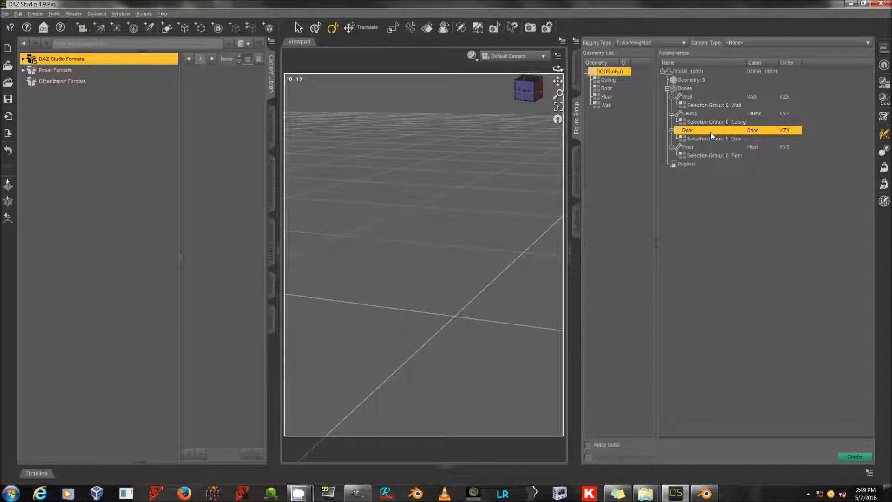
pyautogui.moveTo(710, 132); pyautogui.dragTo(715, 99)
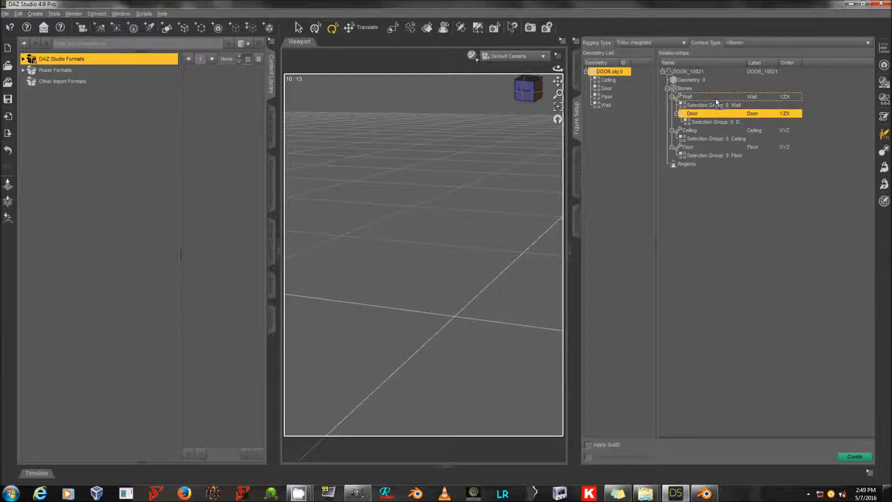
# - Add a child bone named Room under Bones and set its rotation order to YZX
pyautogui.click(687, 90)
pyautogui.rightClick(688, 89)
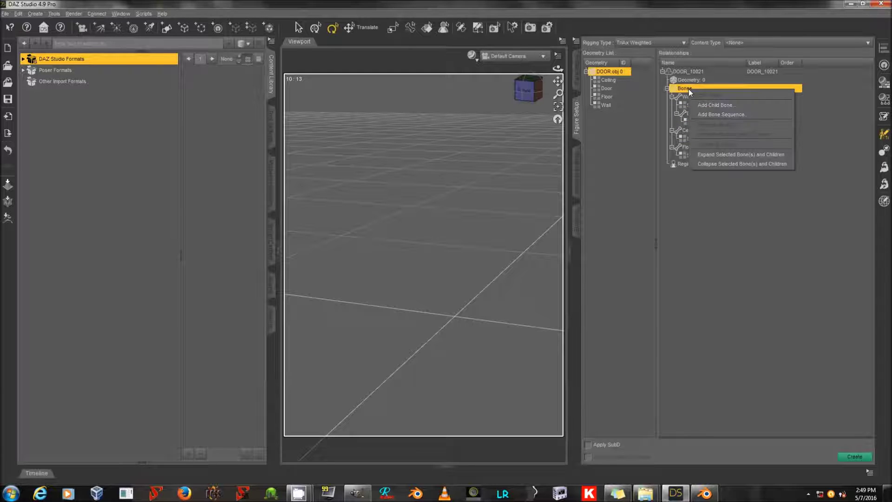
pyautogui.click(717, 105)
pyautogui.write('Room')
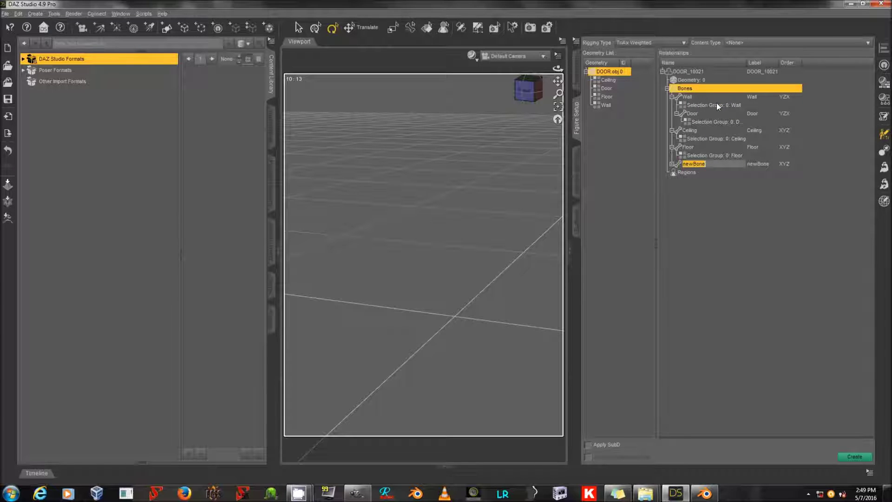
pyautogui.press('Return')
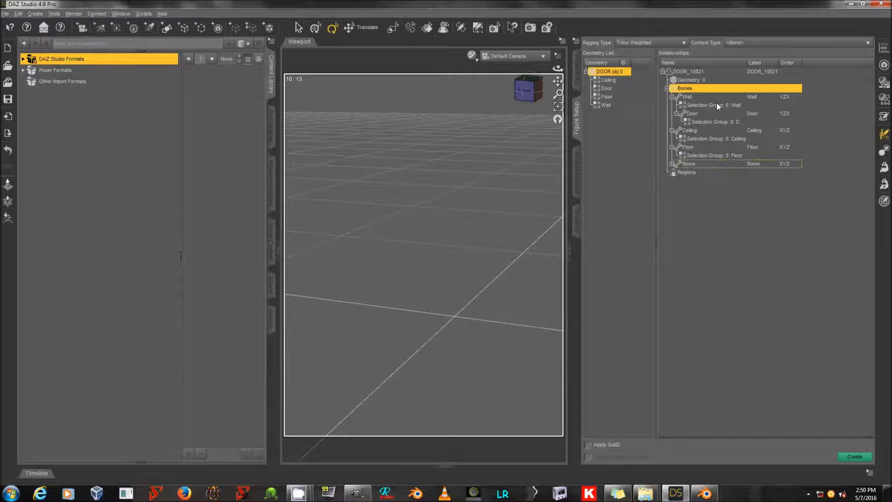
pyautogui.click(781, 164)
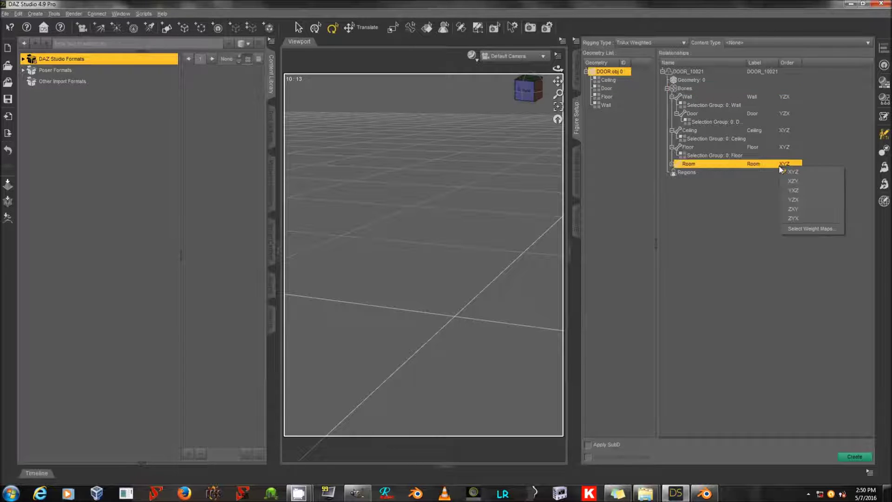
pyautogui.click(794, 200)
# - Parent the Floor, Ceiling and Wall bones under the Room bone, keeping Door beneath Wall
pyautogui.moveTo(700, 147)
pyautogui.mouseDown()
pyautogui.moveTo(698, 165)
pyautogui.moveTo(701, 144)
pyautogui.mouseUp()
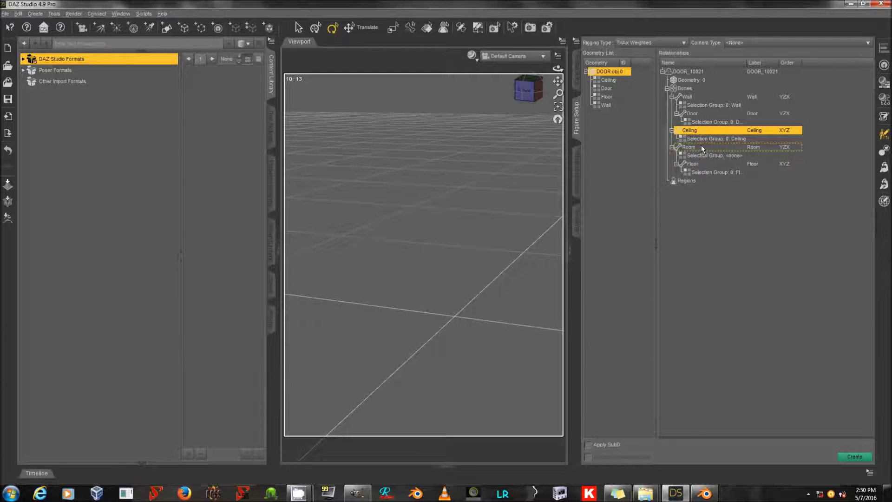
pyautogui.click(701, 96)
pyautogui.moveTo(701, 99); pyautogui.dragTo(704, 152)
pyautogui.click(707, 163)
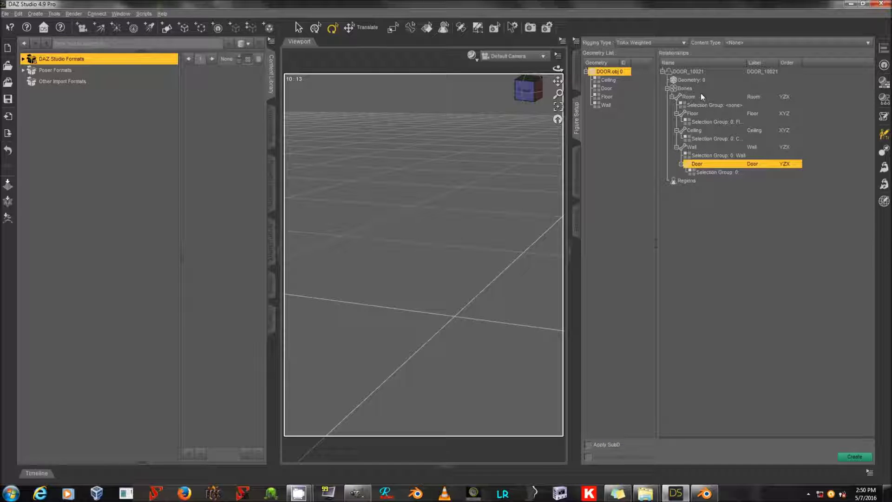
# - Create the figure from the DOOR.obj setup with SubD applied and frame the whole room in view
pyautogui.click(614, 445)
pyautogui.click(859, 457)
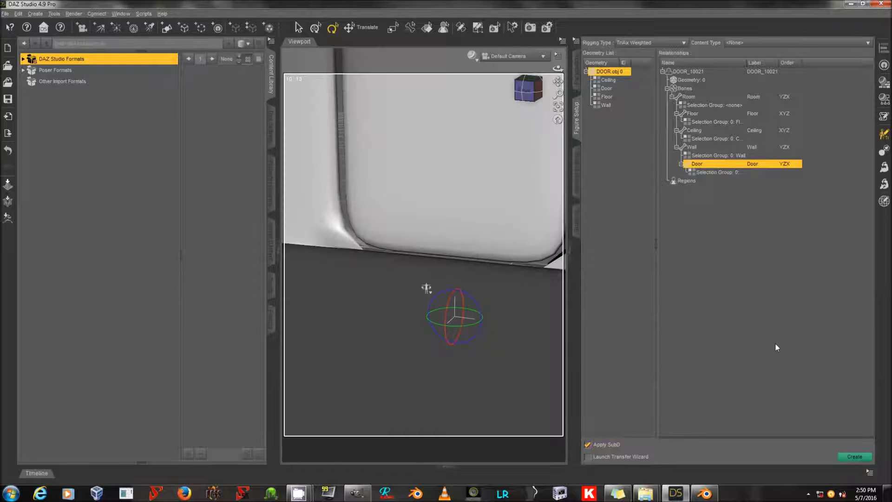
pyautogui.click(558, 108)
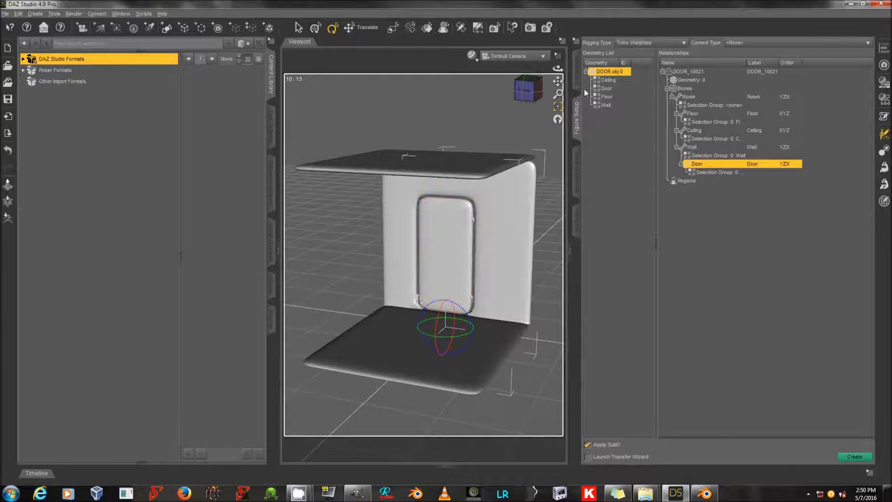
pyautogui.moveTo(557, 119); pyautogui.dragTo(586, 121)
pyautogui.moveTo(372, 302)
pyautogui.mouseDown()
pyautogui.moveTo(372, 330)
pyautogui.moveTo(384, 295)
pyautogui.mouseUp()
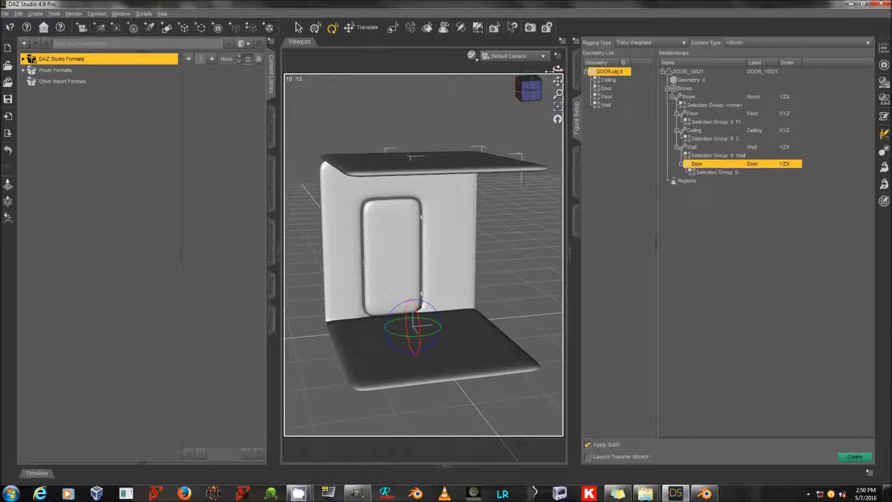
# - Examine the figure's bones with the Joint Editor, including the bone standing in the middle of the room
pyautogui.click(461, 28)
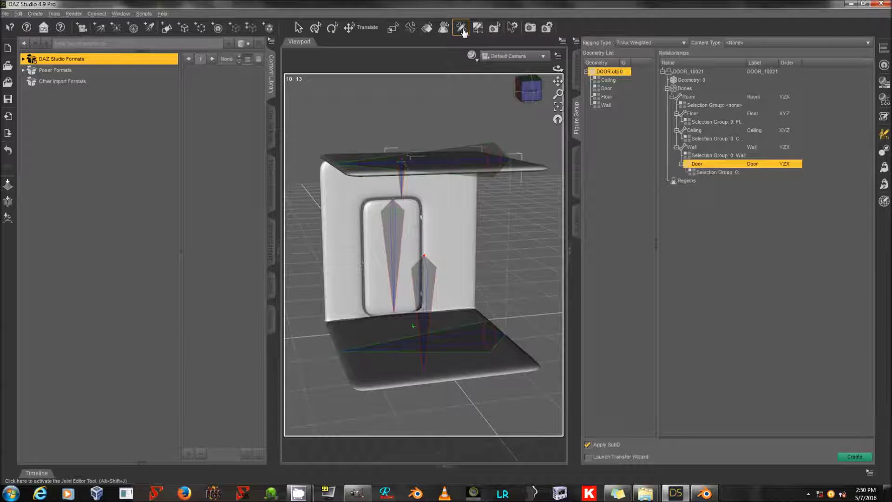
pyautogui.moveTo(558, 68); pyautogui.dragTo(516, 70)
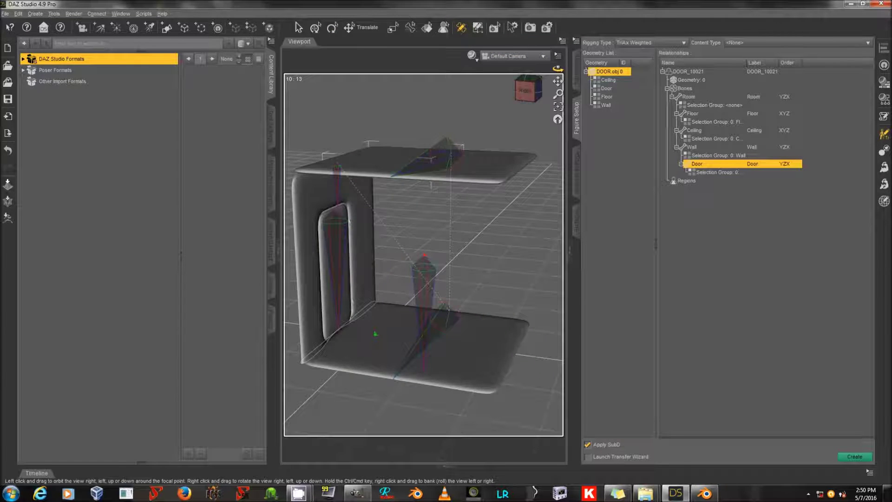
pyautogui.click(528, 90)
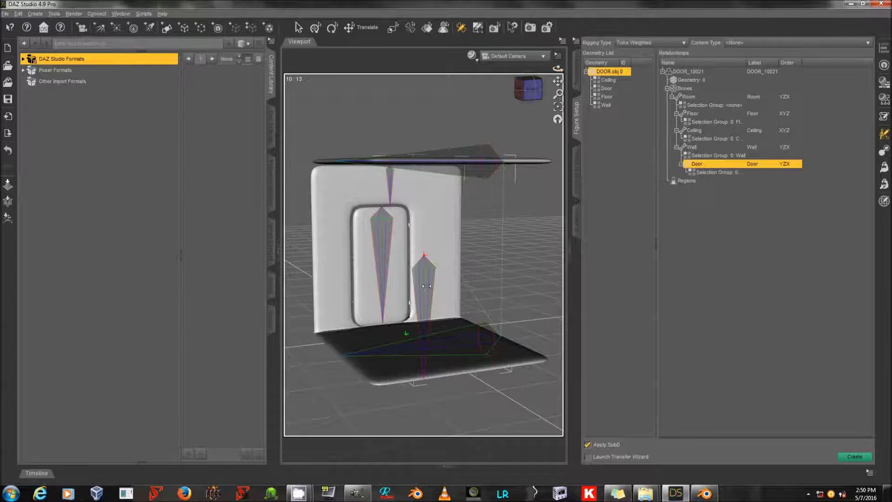
pyautogui.click(426, 286)
pyautogui.moveTo(557, 81); pyautogui.dragTo(534, 82)
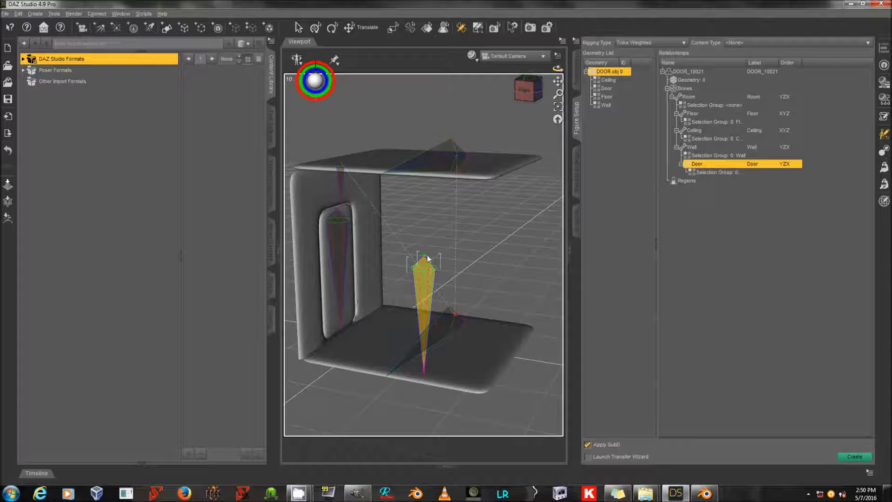
pyautogui.click(390, 255)
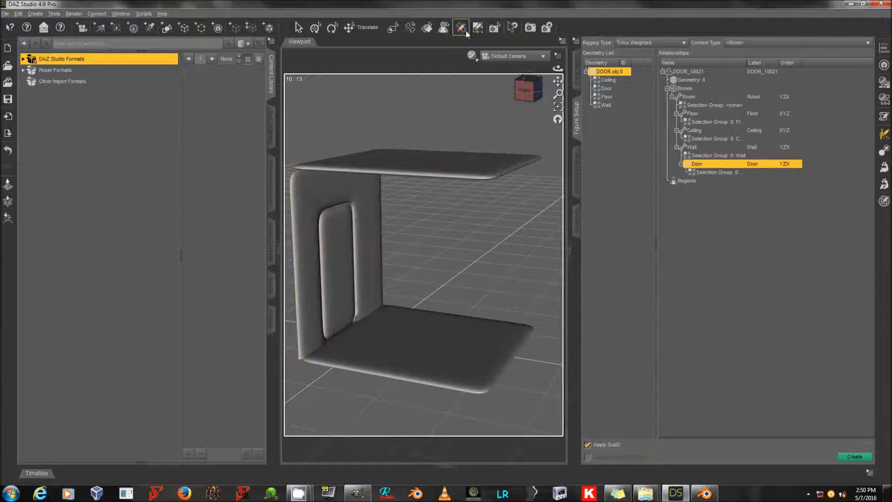
# - Select the DOOR_10021 figure, show its Joint Editor settings, and try an X Rotation orientation change before undoing it
pyautogui.click(271, 284)
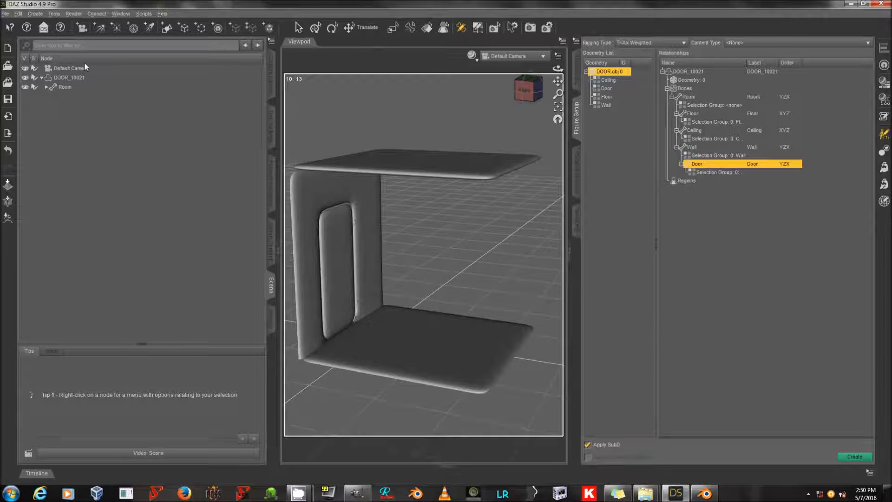
pyautogui.click(85, 78)
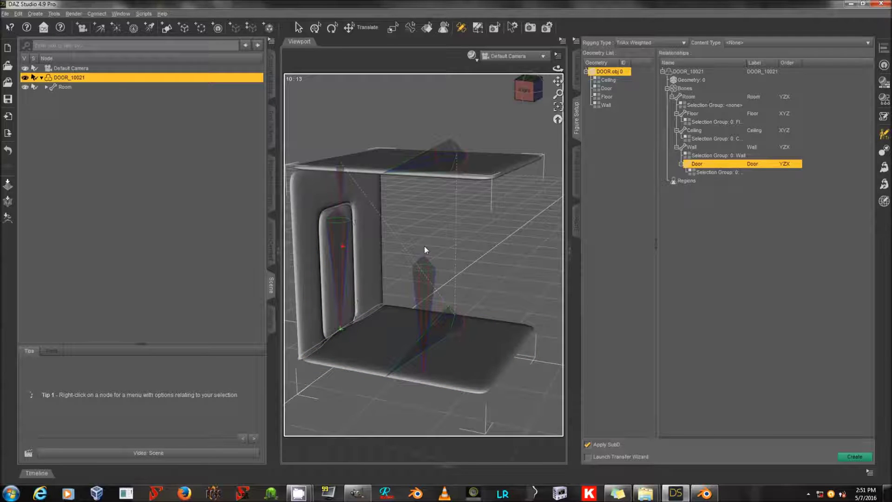
pyautogui.click(272, 133)
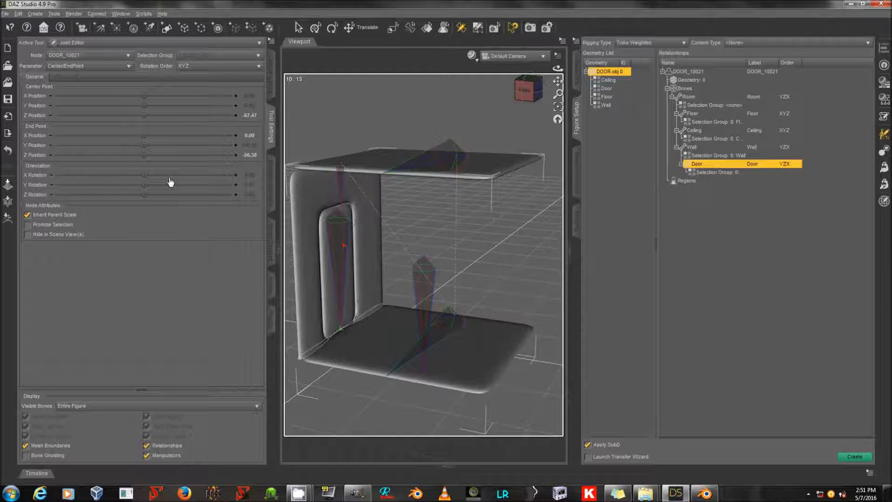
pyautogui.moveTo(144, 175); pyautogui.dragTo(132, 175)
pyautogui.hotkey('ctrl', 'z')
# - Select the Door bone, try a Bend of about -169 degrees, and undo the rotation
pyautogui.click(347, 244)
pyautogui.moveTo(558, 68)
pyautogui.mouseDown()
pyautogui.moveTo(618, 70)
pyautogui.moveTo(569, 69)
pyautogui.mouseUp()
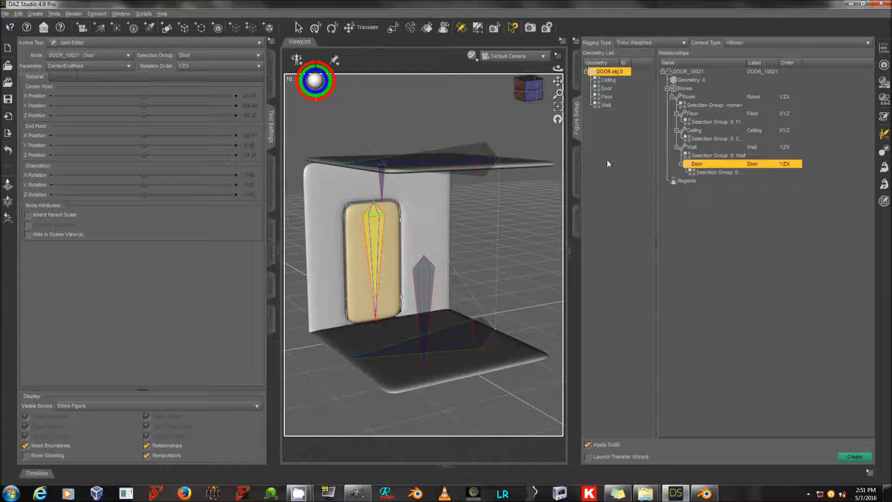
pyautogui.click(577, 81)
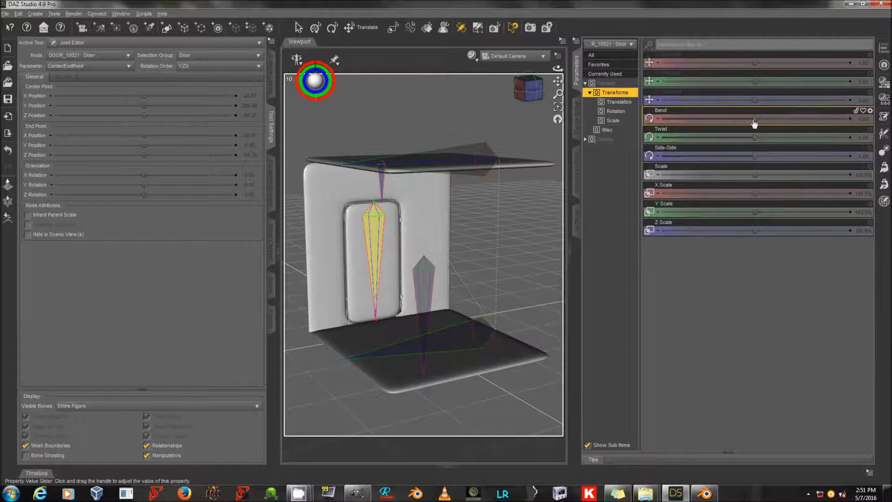
pyautogui.moveTo(753, 119); pyautogui.dragTo(703, 123)
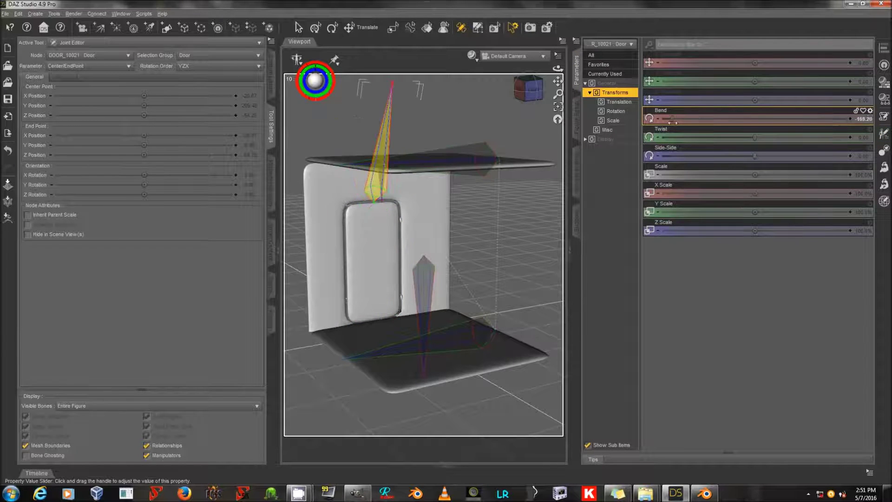
pyautogui.click(704, 184)
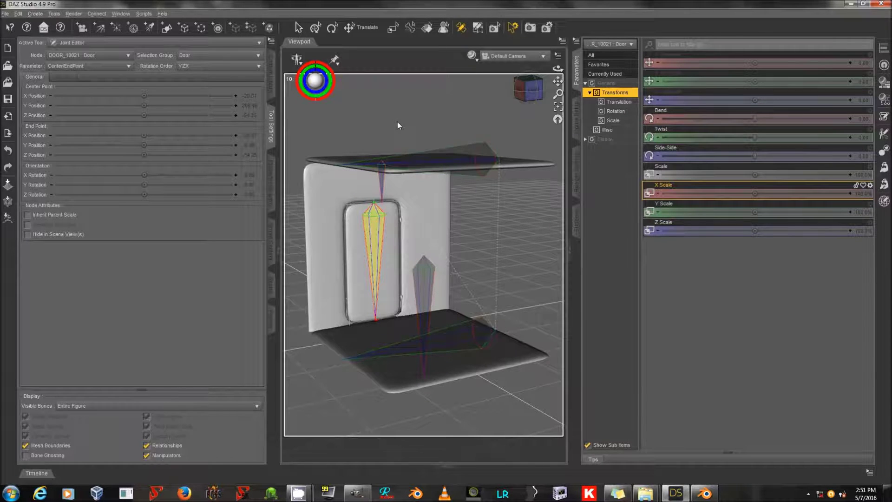
# - Convert the figure's TriAx weights to General Weight mapping with the Node Weight Map Brush
pyautogui.hotkey('ctrl', 'shift', 'w')
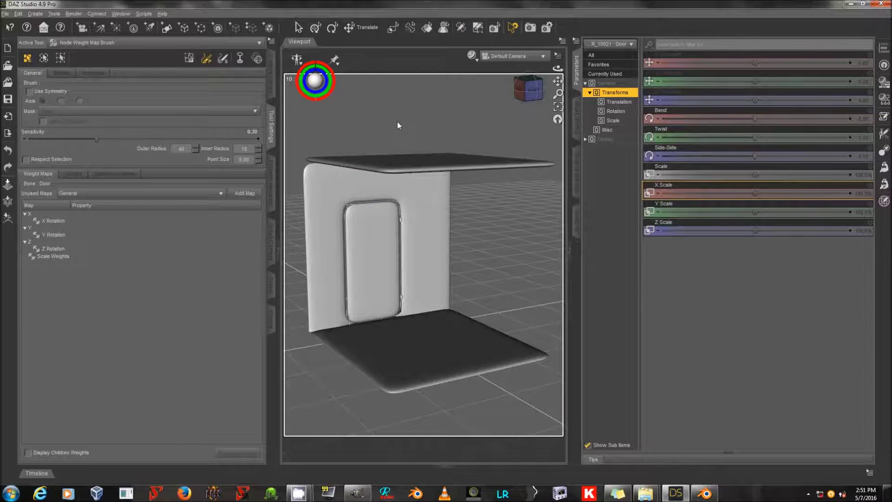
pyautogui.rightClick(397, 125)
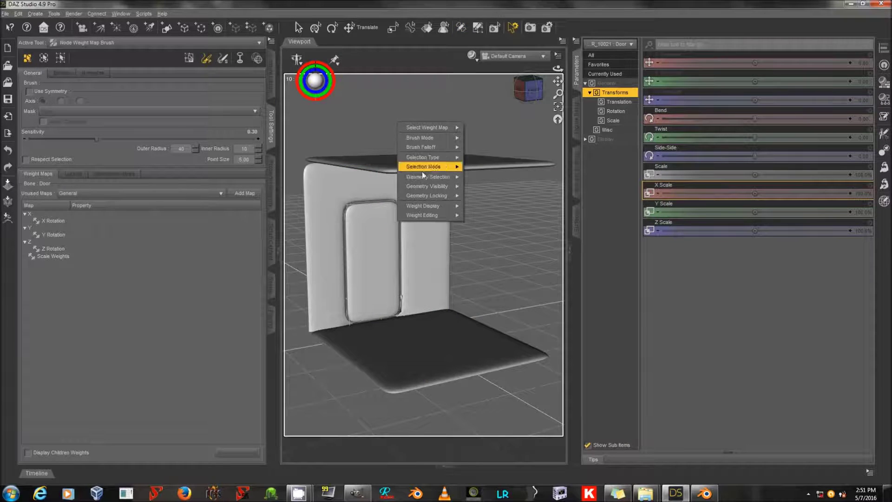
pyautogui.moveTo(434, 214)
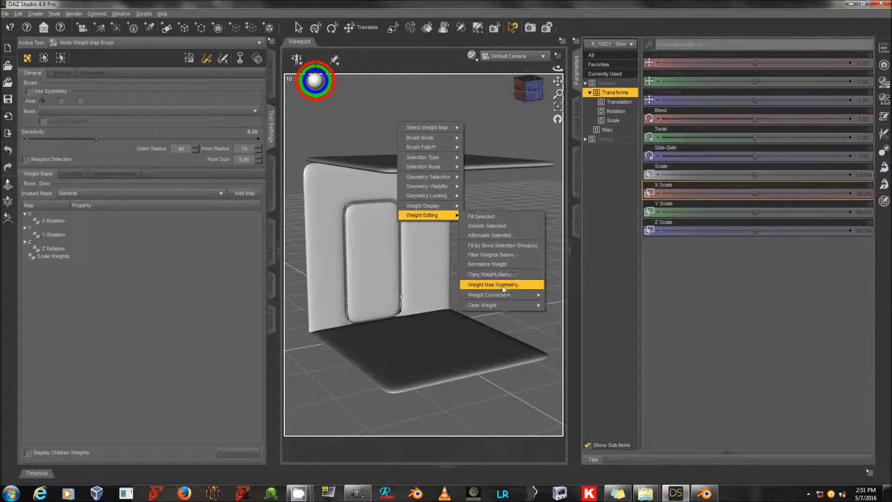
pyautogui.moveTo(511, 294)
pyautogui.click(588, 296)
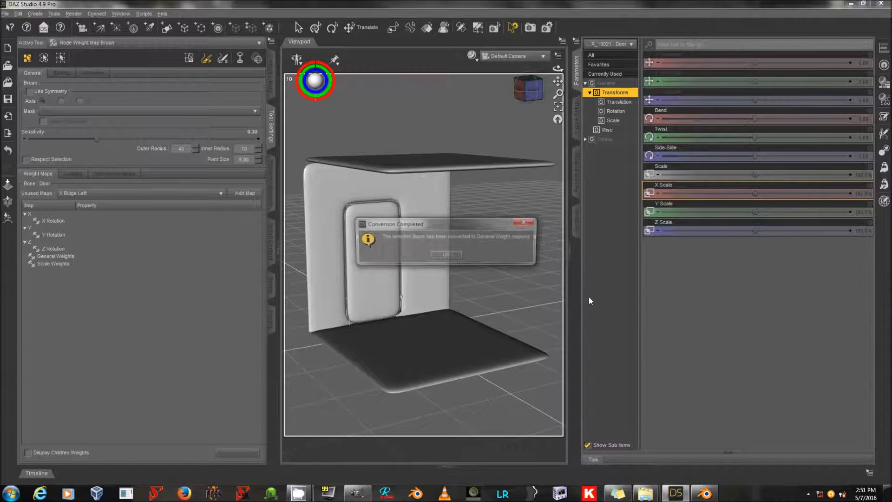
pyautogui.click(507, 257)
# - Clear all TriAx weight from the figure
pyautogui.rightClick(427, 237)
pyautogui.moveTo(464, 349)
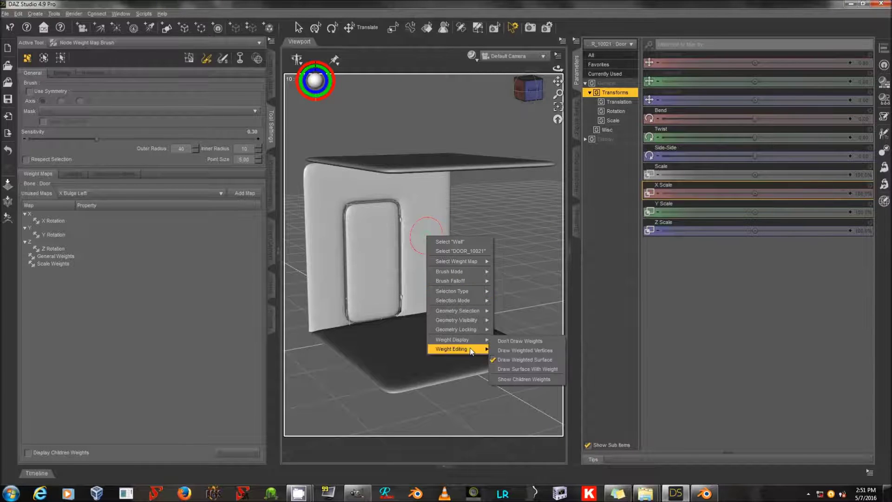
pyautogui.moveTo(545, 440)
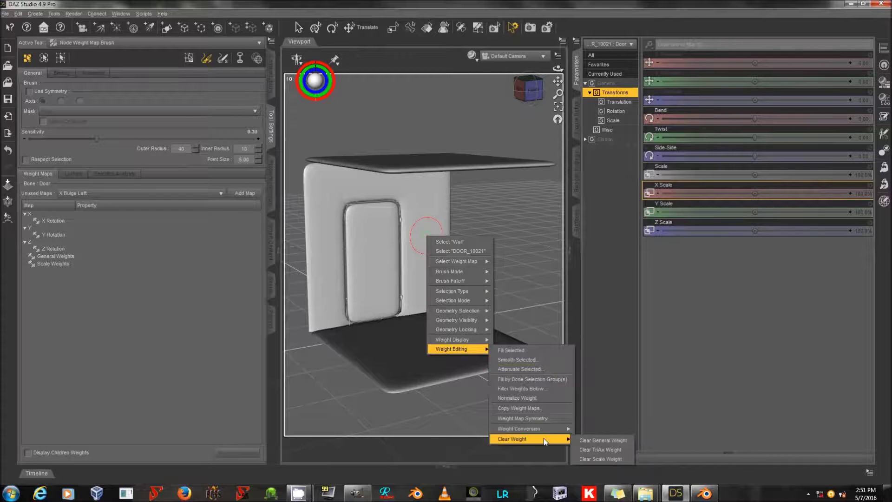
pyautogui.click(611, 450)
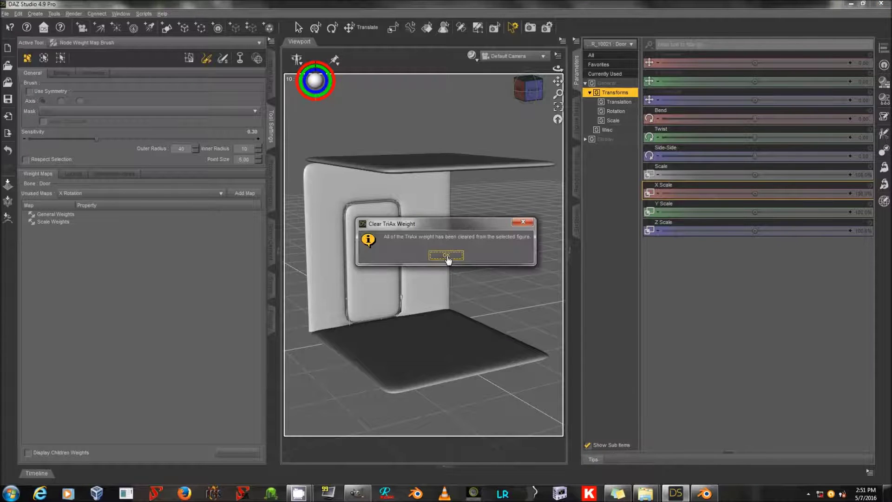
pyautogui.click(445, 255)
# - Fill the figure's weights by bone selection groups
pyautogui.rightClick(470, 214)
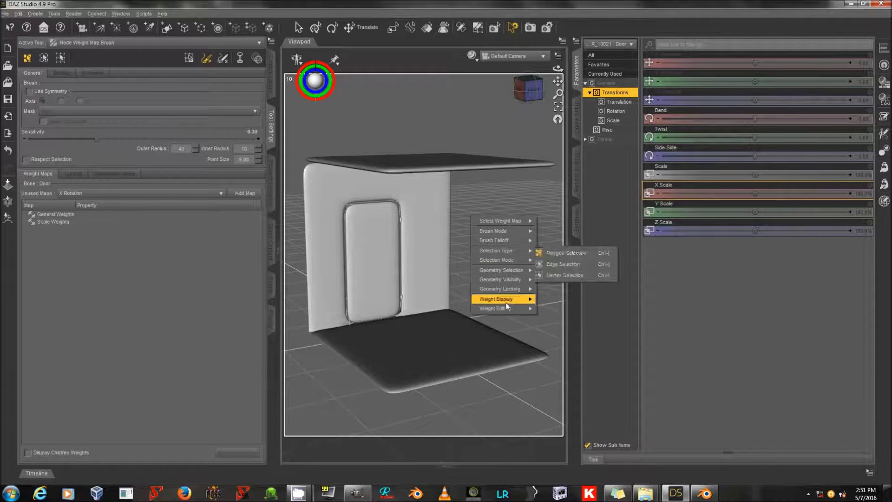
pyautogui.moveTo(508, 313)
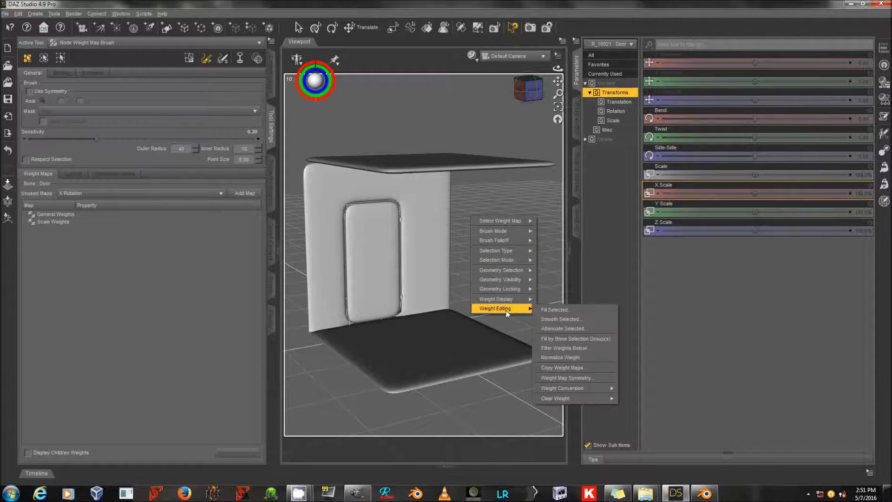
pyautogui.click(595, 338)
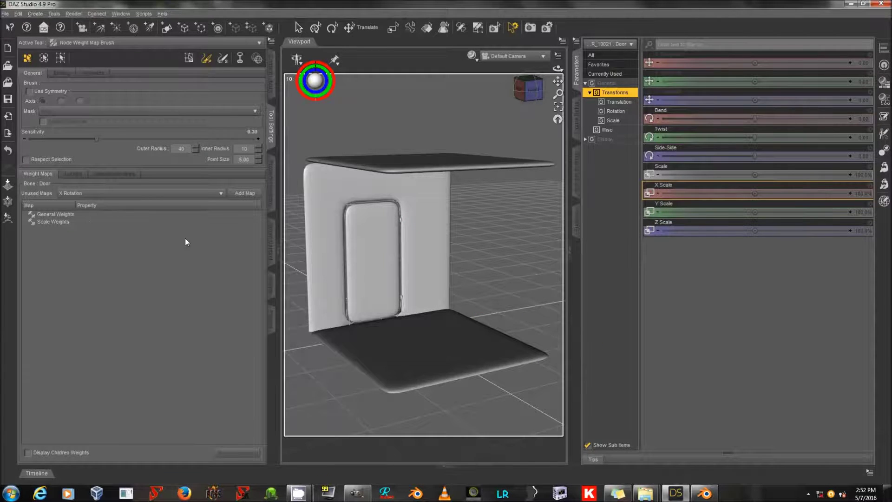
# - Check the Door bone in the scene hierarchy and display its General Weights map
pyautogui.click(270, 284)
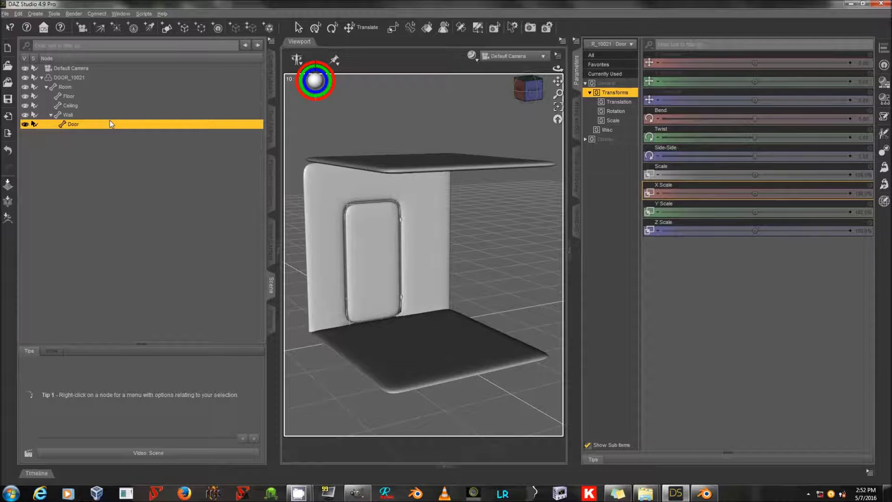
pyautogui.click(270, 125)
pyautogui.click(78, 217)
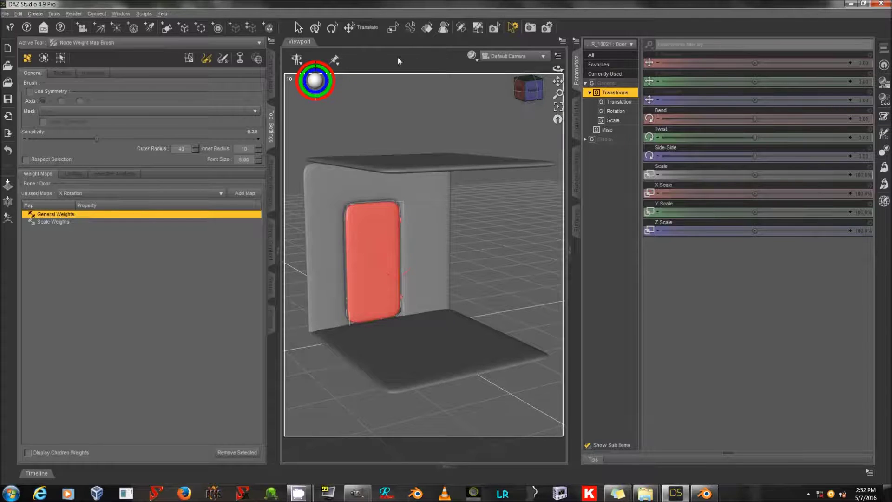
# - Test the door's Bend and Twist rotations with the Translate tool active, undoing the trial rotations
pyautogui.click(375, 28)
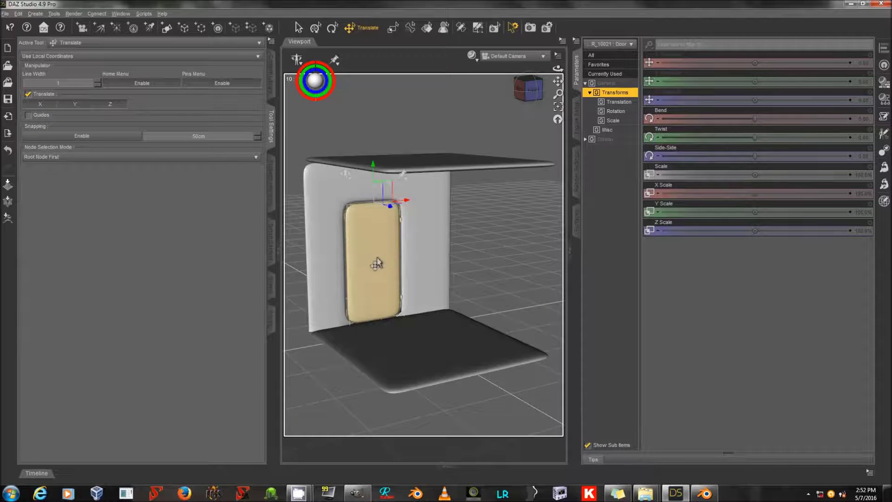
pyautogui.moveTo(754, 121); pyautogui.dragTo(803, 124)
pyautogui.hotkey('ctrl', 'z')
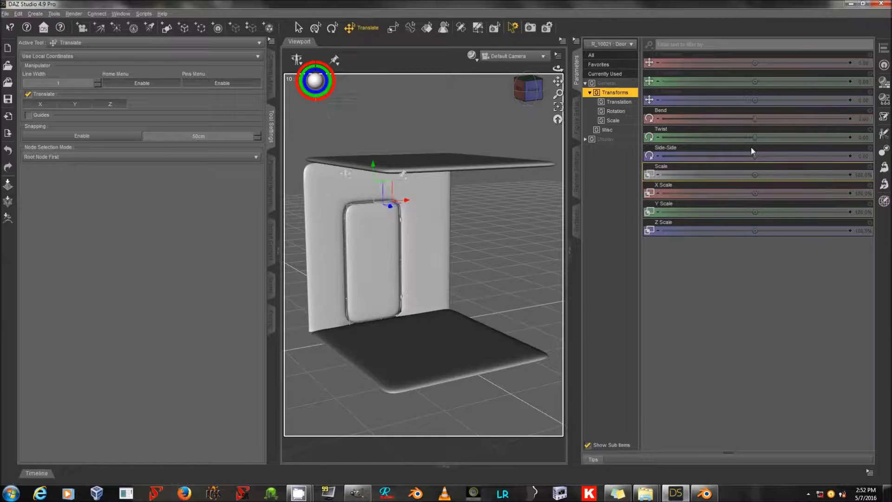
pyautogui.moveTo(750, 138)
pyautogui.mouseDown()
pyautogui.moveTo(686, 138)
pyautogui.moveTo(762, 138)
pyautogui.moveTo(733, 139)
pyautogui.mouseUp()
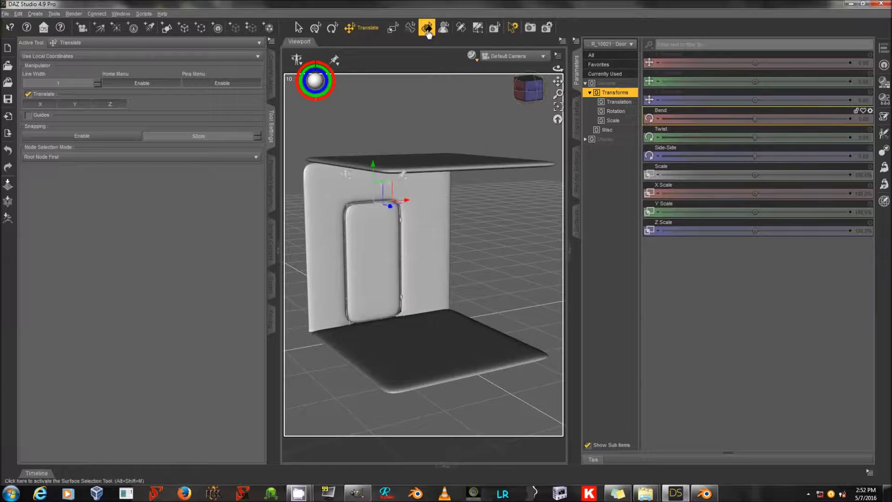
# - Using the Joint Editor, select the Door bone and set its rotation order to XYZ
pyautogui.click(461, 29)
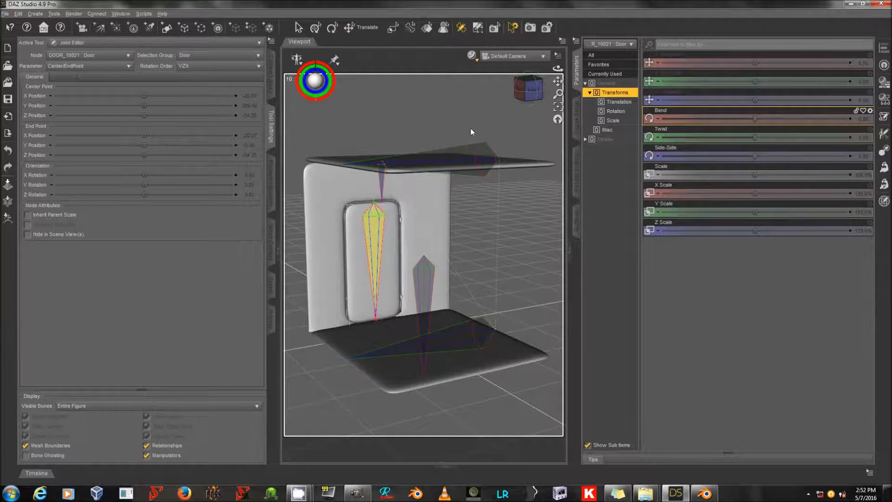
pyautogui.moveTo(557, 69)
pyautogui.mouseDown()
pyautogui.moveTo(545, 70)
pyautogui.moveTo(557, 89)
pyautogui.moveTo(557, 75)
pyautogui.mouseUp()
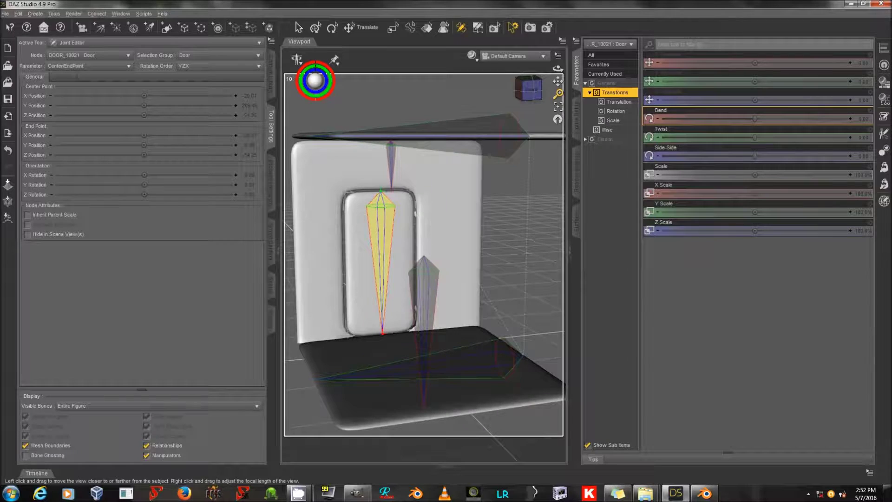
pyautogui.click(393, 158)
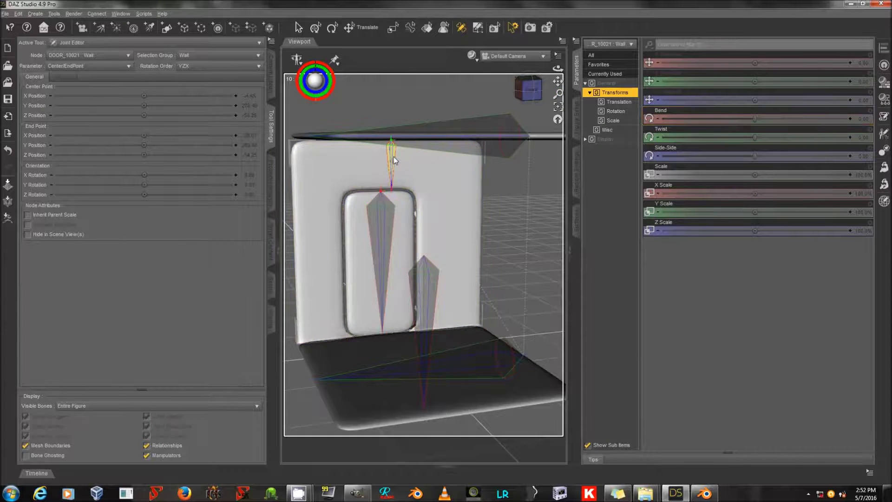
pyautogui.click(386, 216)
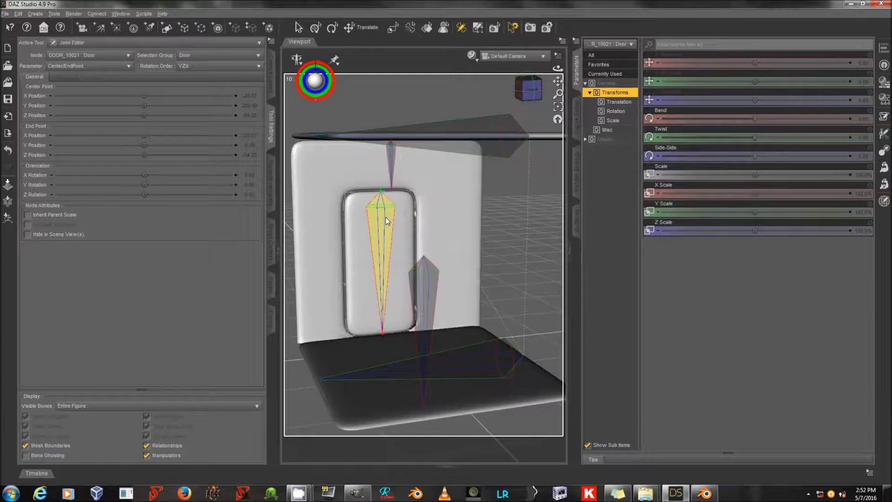
pyautogui.click(203, 66)
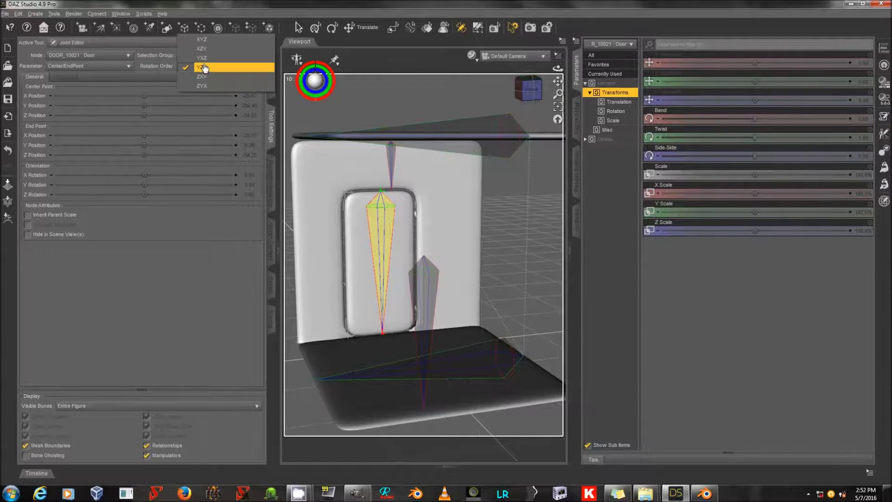
pyautogui.click(219, 39)
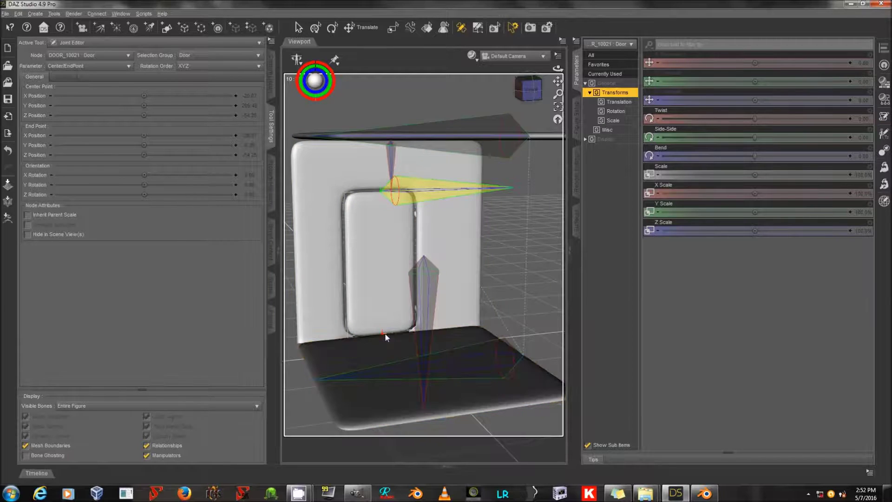
# - Lay the Door bone horizontally at mid-height, with its center point on the hinge edge and end point on the opposite edge, and test Side-Side
pyautogui.moveTo(385, 333); pyautogui.dragTo(355, 334)
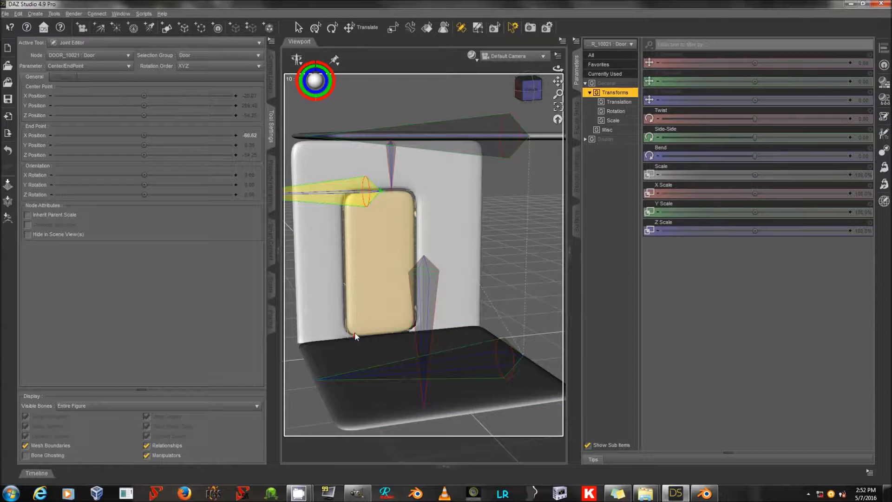
pyautogui.moveTo(356, 328); pyautogui.dragTo(361, 190)
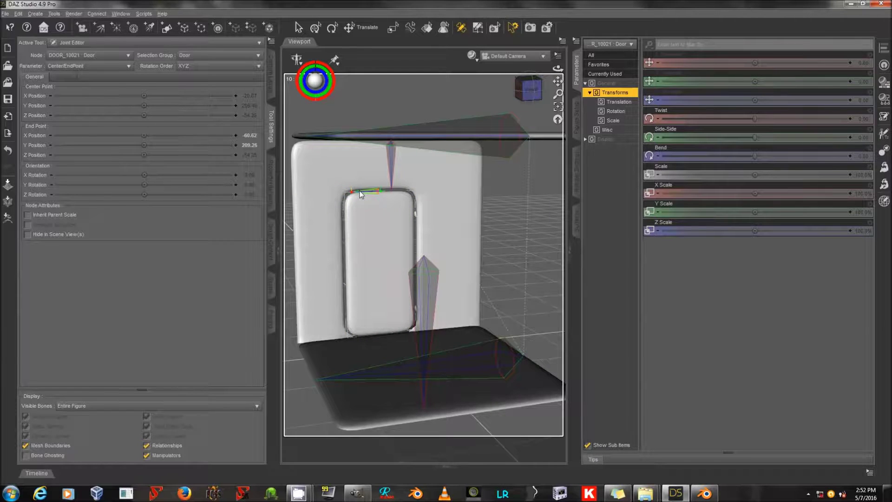
pyautogui.moveTo(413, 191); pyautogui.dragTo(418, 192)
pyautogui.moveTo(414, 188); pyautogui.dragTo(416, 255)
pyautogui.moveTo(352, 192); pyautogui.dragTo(353, 261)
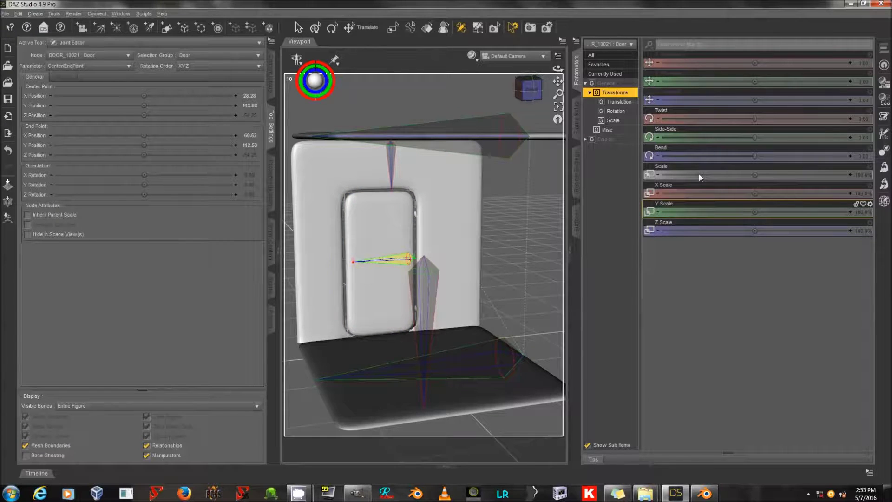
pyautogui.moveTo(755, 120); pyautogui.dragTo(753, 164)
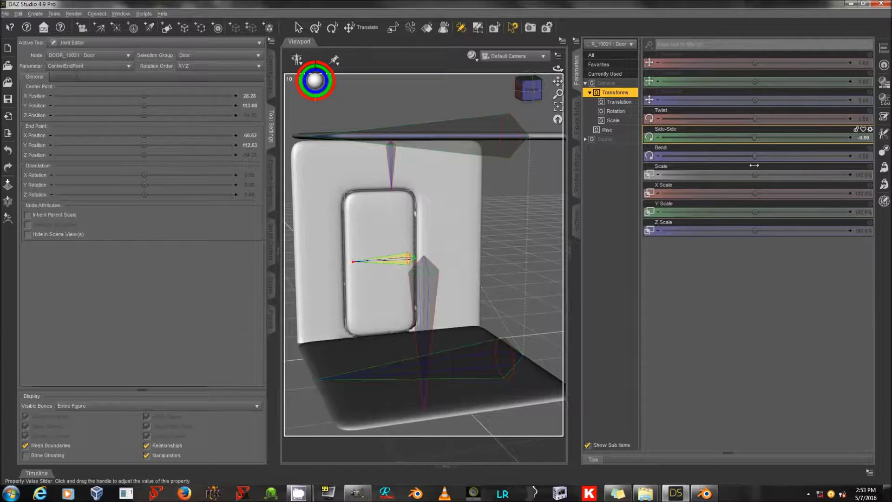
pyautogui.moveTo(754, 165); pyautogui.dragTo(829, 158)
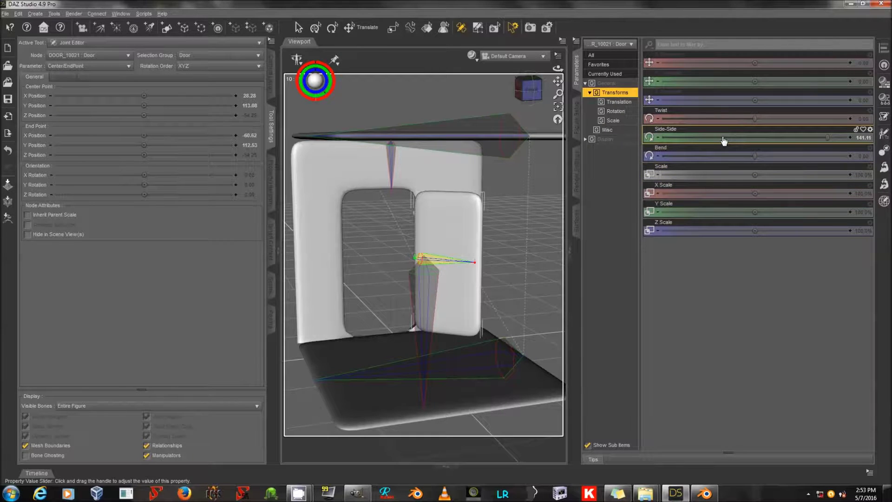
# - Rename the Door's Side-Side rotation parameter to Open and limit it to a minimum of -45 and a maximum of 100
pyautogui.click(869, 129)
pyautogui.click(859, 137)
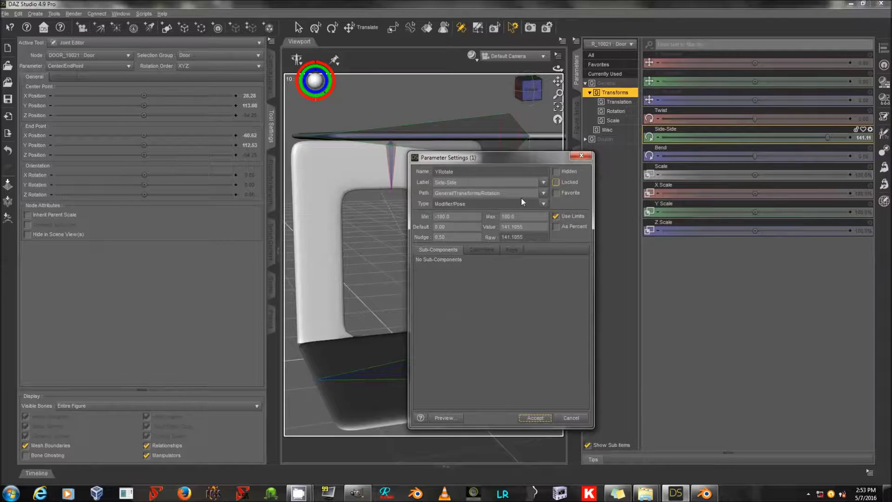
pyautogui.write('-45')
pyautogui.press('Tab')
pyautogui.write('100')
pyautogui.press('Tab')
pyautogui.write('Open')
pyautogui.press('Return')
# - Try the Open rotation through its range and set its minimum limit to 0 so the door stops when closed
pyautogui.moveTo(831, 140); pyautogui.dragTo(571, 226)
pyautogui.moveTo(626, 216); pyautogui.dragTo(706, 207)
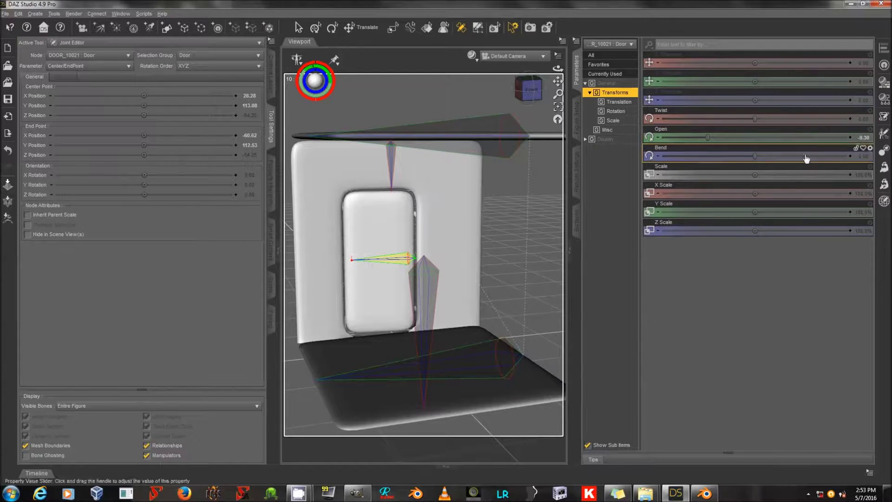
pyautogui.click(870, 129)
pyautogui.click(770, 174)
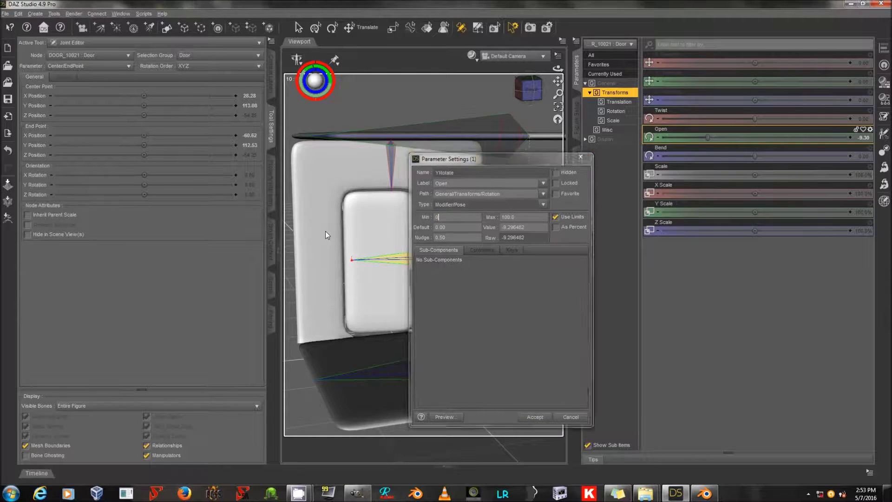
pyautogui.press('Return')
pyautogui.moveTo(665, 135); pyautogui.dragTo(661, 232)
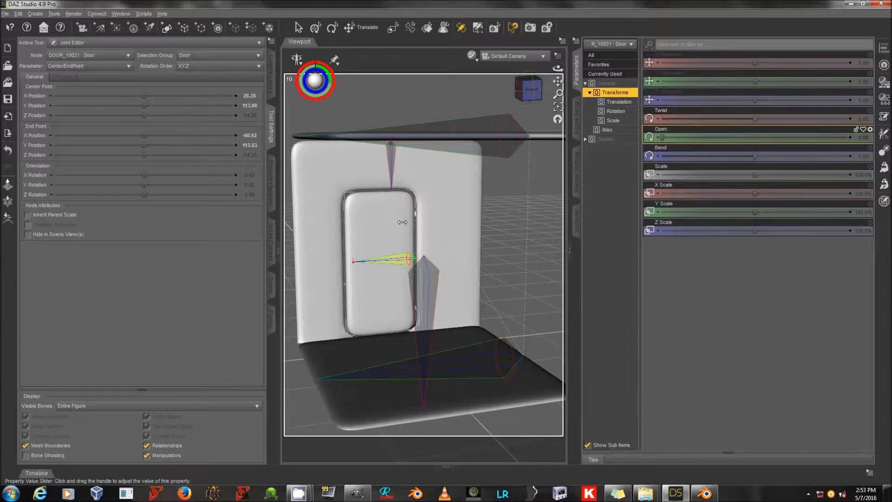
# - Enable Edit Mode for the parameters and hide the Door's Twist and Bend rotations, leaving Open available
pyautogui.rightClick(656, 147)
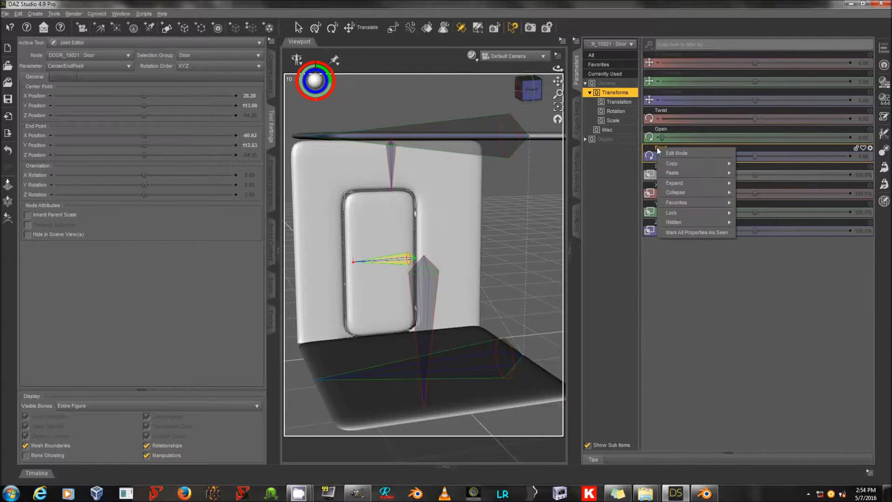
pyautogui.click(689, 153)
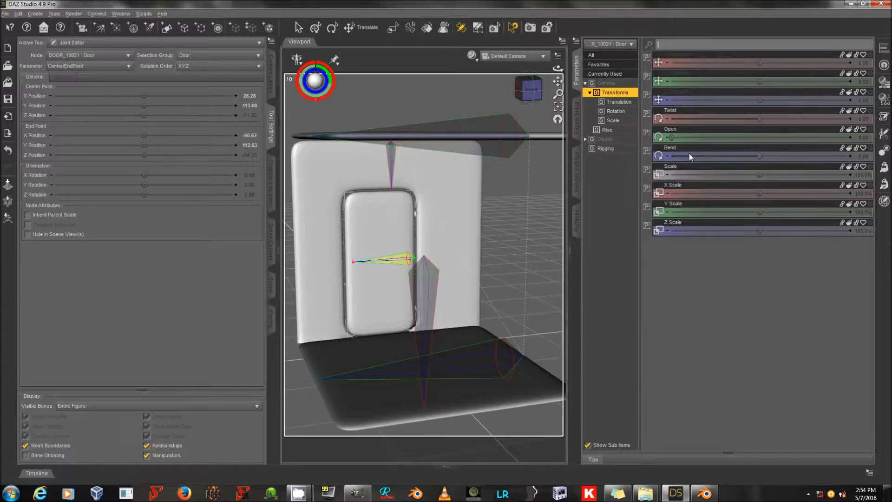
pyautogui.click(690, 117)
pyautogui.rightClick(690, 117)
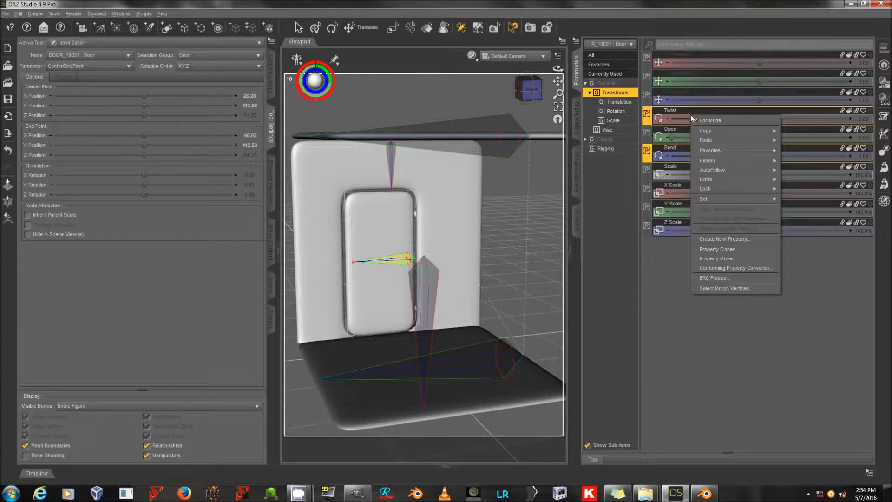
pyautogui.moveTo(725, 161)
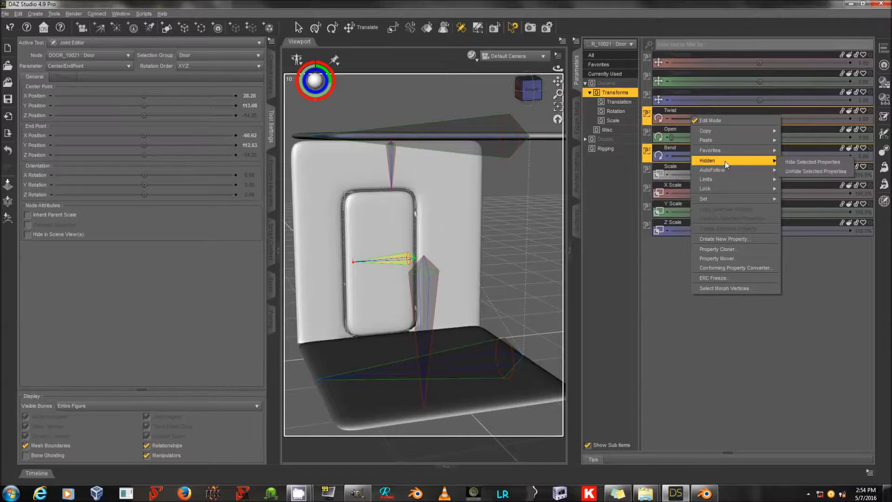
pyautogui.click(820, 163)
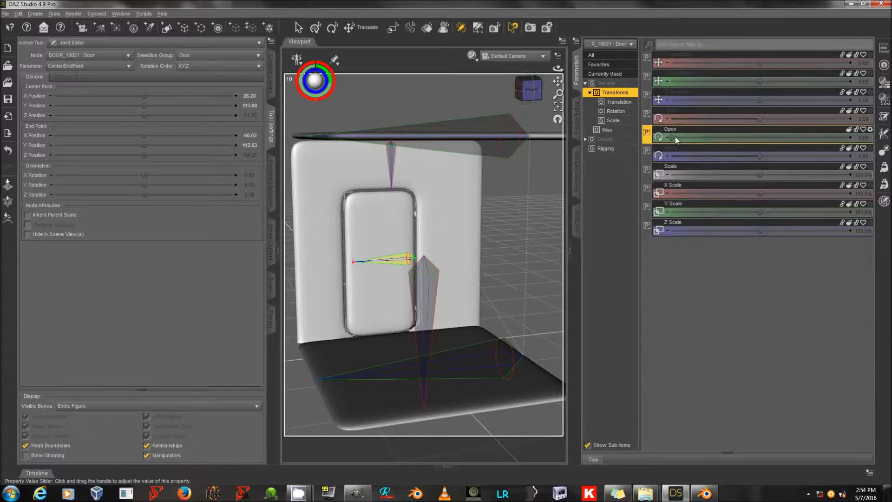
pyautogui.moveTo(675, 136)
pyautogui.mouseDown()
pyautogui.moveTo(866, 146)
pyautogui.moveTo(672, 138)
pyautogui.mouseUp()
# - Select the Floor bone and test its rotations, including Side-Side and Bend, undoing the trial rotations
pyautogui.click(481, 396)
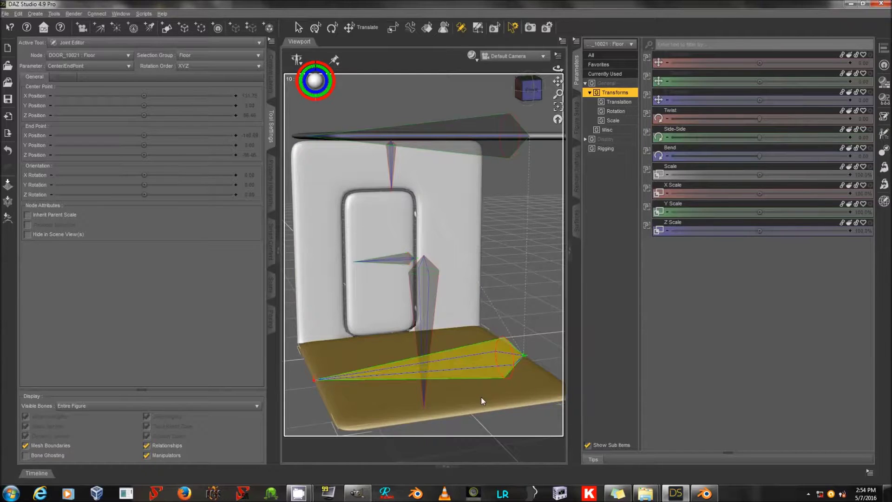
pyautogui.moveTo(759, 119); pyautogui.dragTo(831, 163)
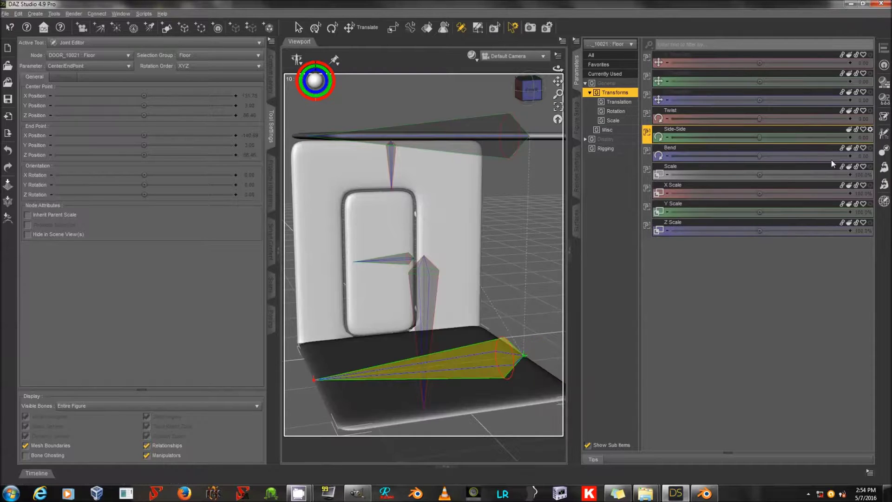
pyautogui.moveTo(766, 153); pyautogui.dragTo(679, 153)
pyautogui.hotkey('ctrl', 'z')
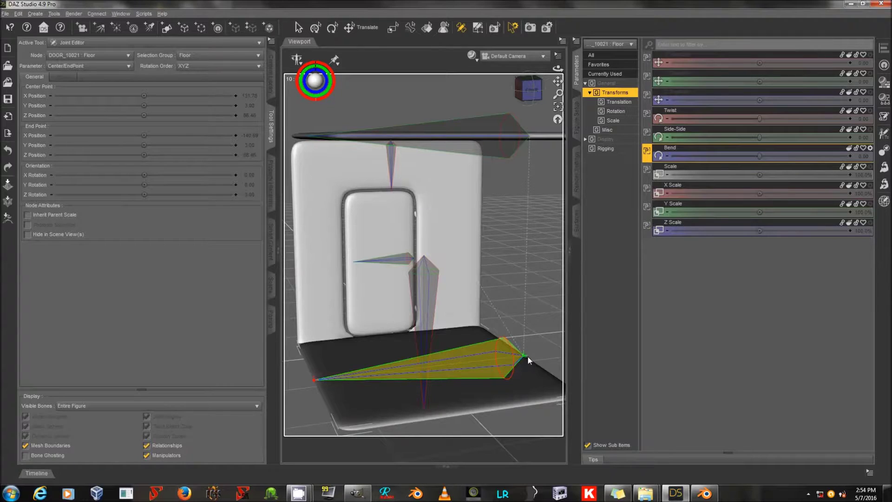
# - Move the Floor bone's center point to about the middle of the floor, test its rotation, and undo the trial rotations
pyautogui.moveTo(528, 356); pyautogui.dragTo(434, 369)
pyautogui.moveTo(557, 69); pyautogui.dragTo(669, 111)
pyautogui.moveTo(762, 156); pyautogui.dragTo(807, 148)
pyautogui.hotkey('ctrl', 'z')
pyautogui.hotkey('ctrl', 'z')
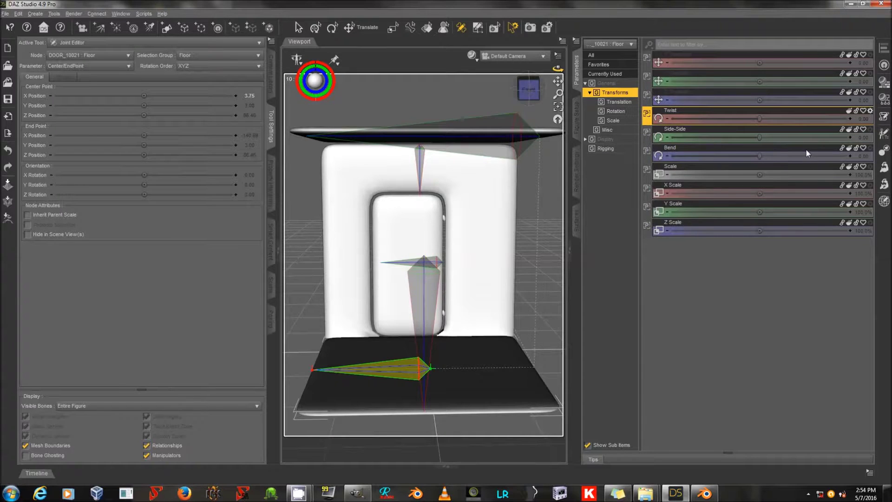
# - Memorize the edited joint rigging and check the Wall and Floor bones
pyautogui.keyDown('alt'); pyautogui.moveTo(445, 236); pyautogui.dragTo(419, 247); pyautogui.keyUp('alt')
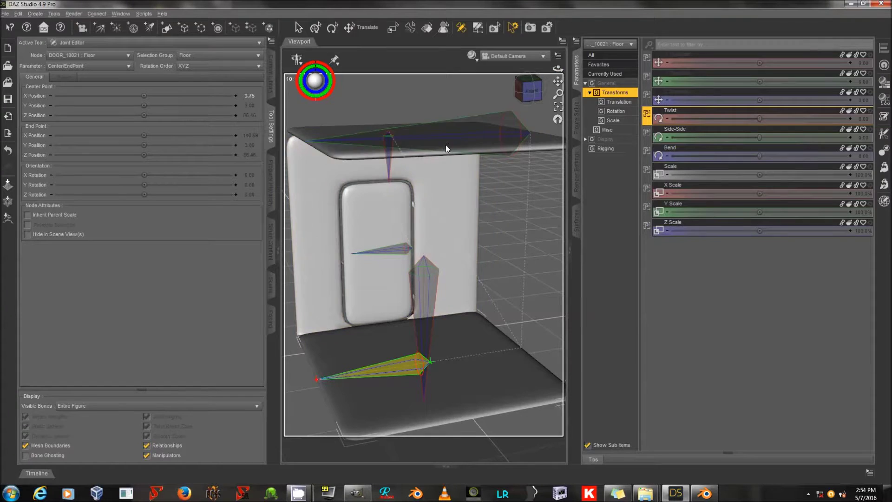
pyautogui.rightClick(442, 226)
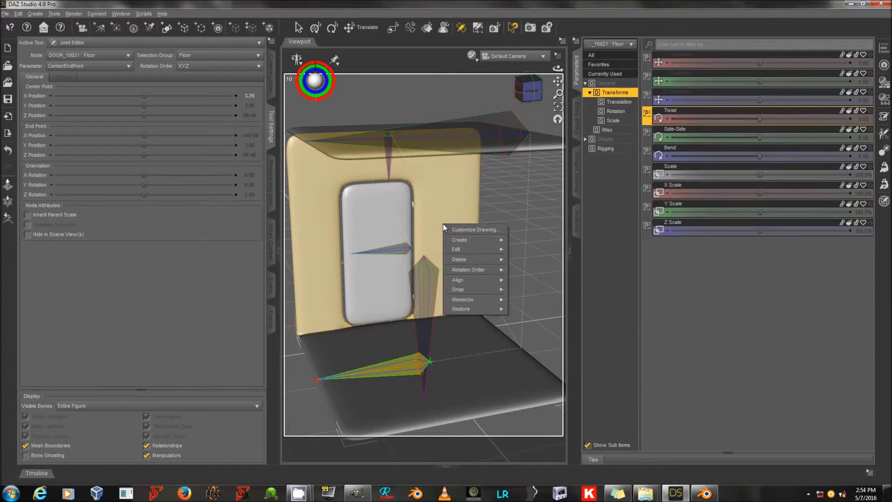
pyautogui.moveTo(470, 299)
pyautogui.click(535, 299)
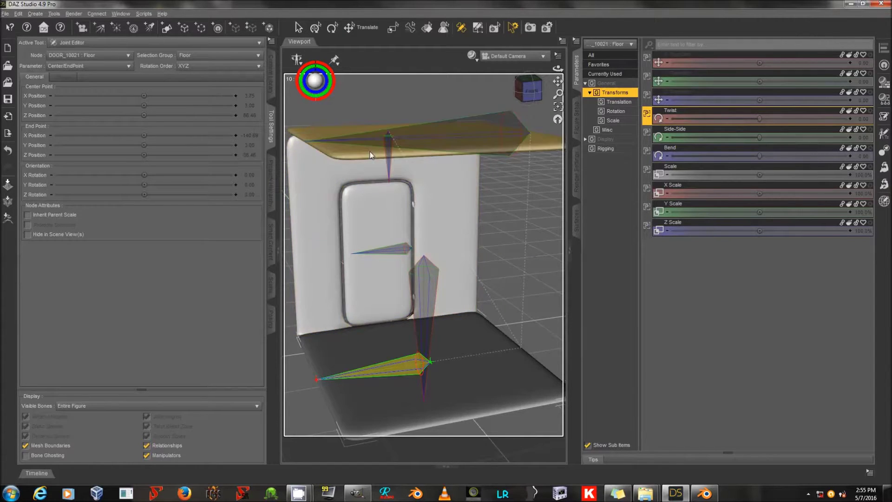
pyautogui.click(317, 189)
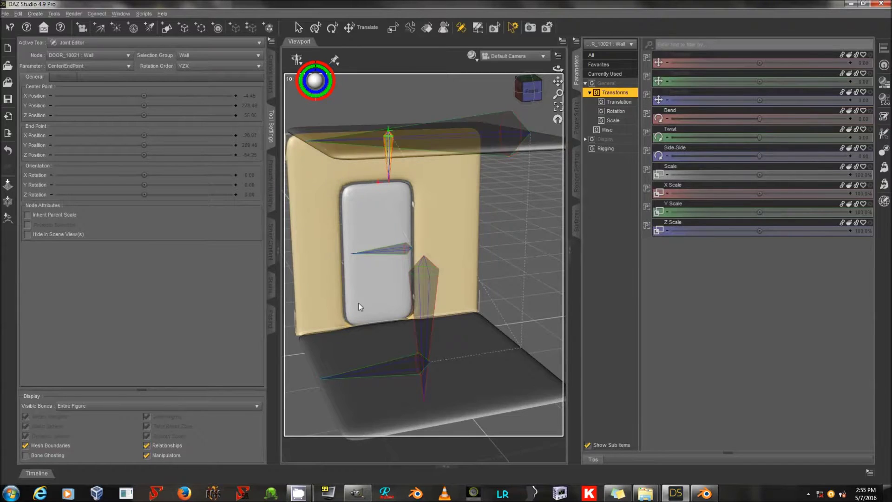
pyautogui.click(377, 338)
# - Start saving the figure as a Figure/Prop support asset named TEST in the DAZ4Test folder
pyautogui.hotkey('alt', 'f')
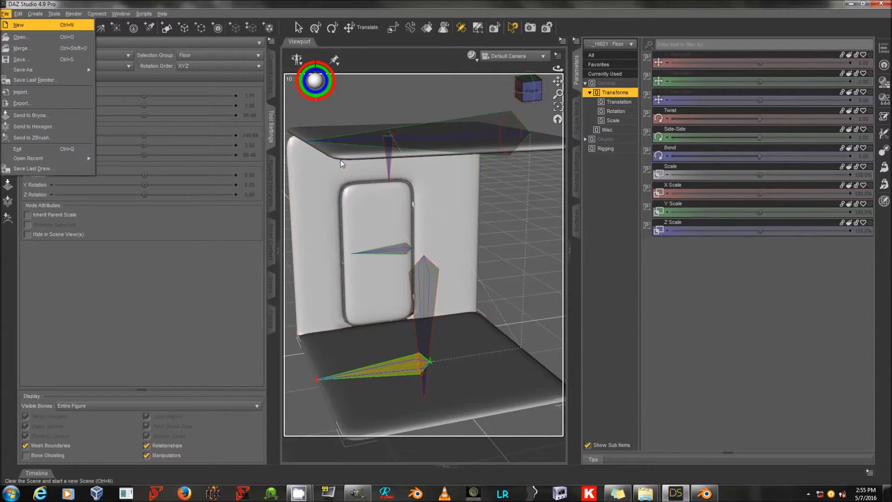
pyautogui.moveTo(46, 69)
pyautogui.moveTo(183, 262)
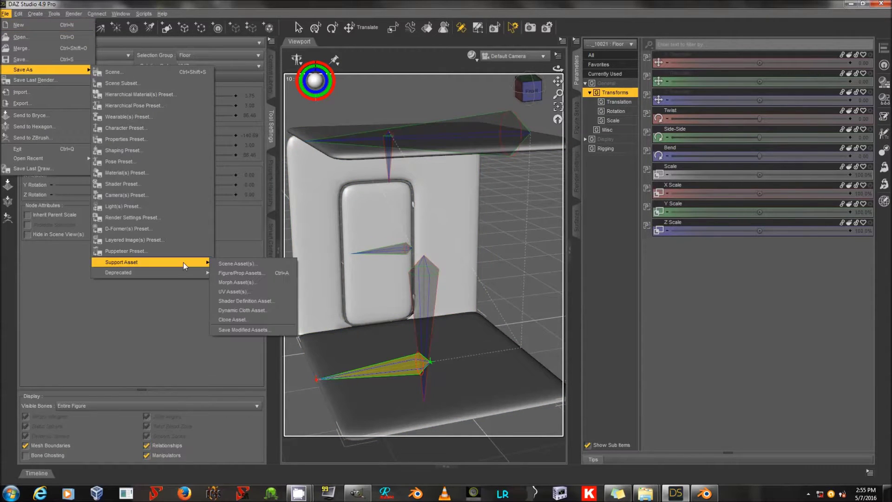
pyautogui.click(252, 271)
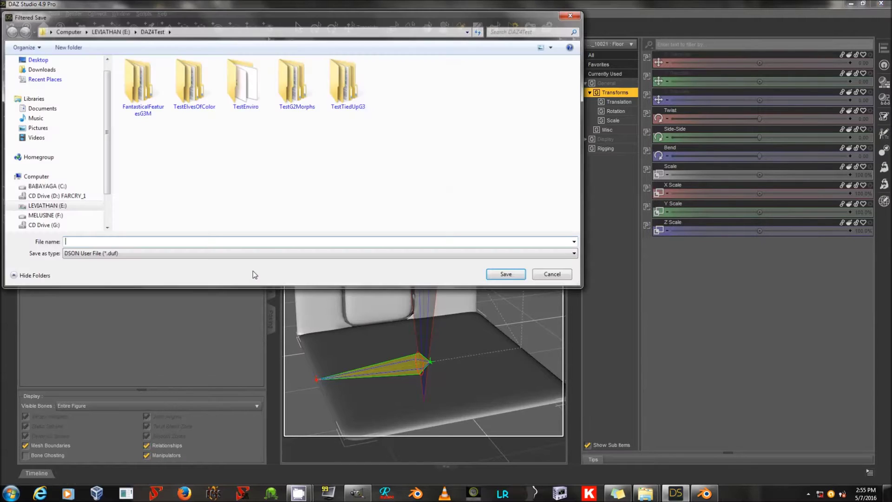
pyautogui.write('TEST')
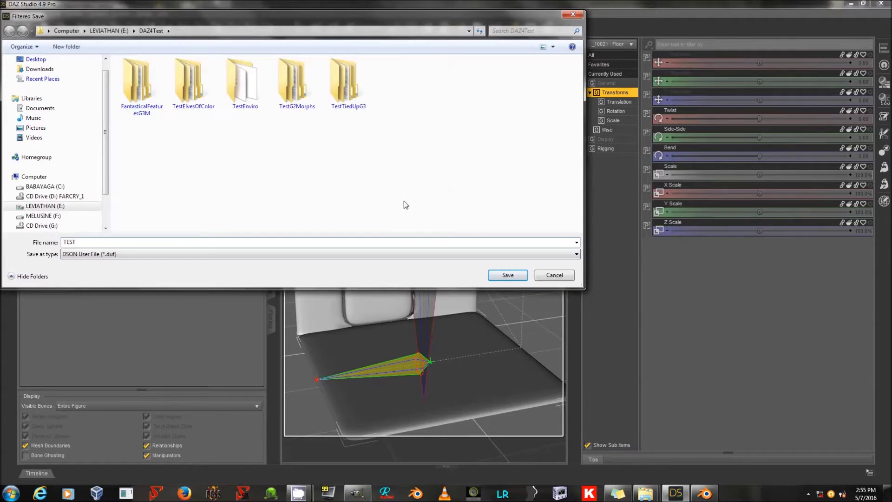
pyautogui.click(509, 275)
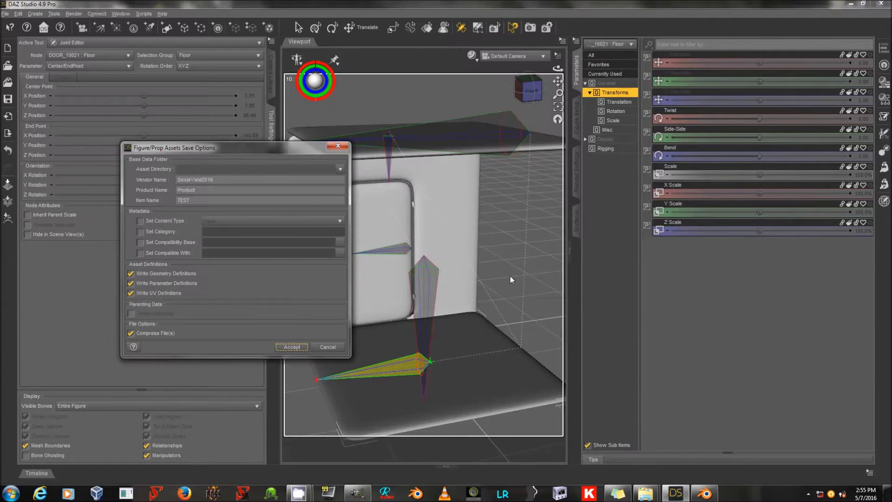
# - Enter TerribleDoor as the product name in the Figure/Prop asset save options and dismiss them without saving
pyautogui.click(230, 184)
pyautogui.moveTo(207, 188); pyautogui.dragTo(173, 196)
pyautogui.write('TerribleDoor')
pyautogui.press('Tab')
pyautogui.press('End')
pyautogui.click(319, 348)
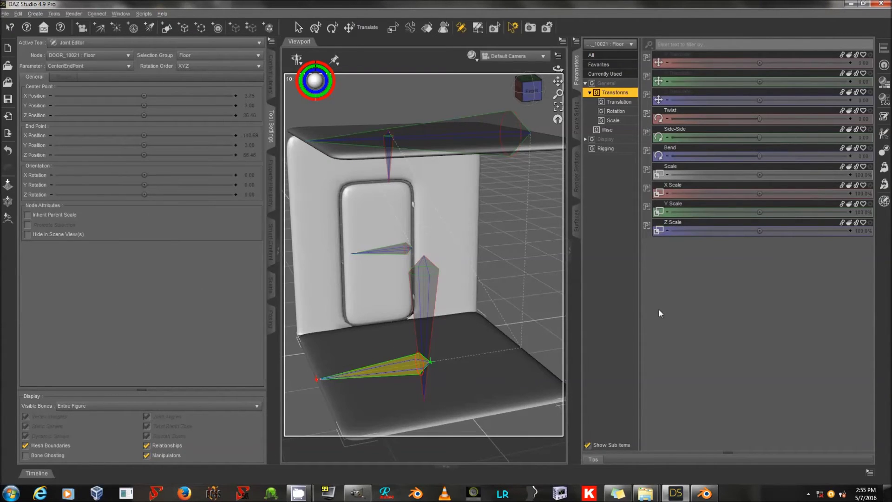